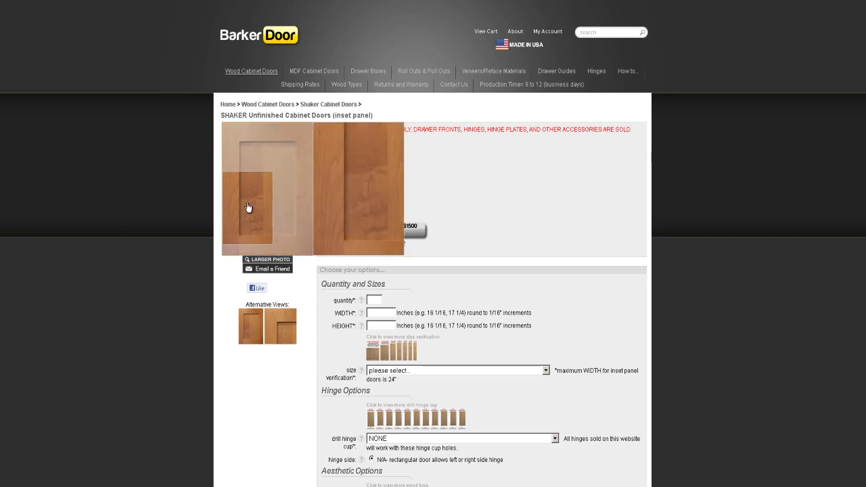
- View the enlarged photo of the Shaker inset panel door and its corner close-up, and close the photo window
{"action": "left_click", "coordinate": [269, 210]}
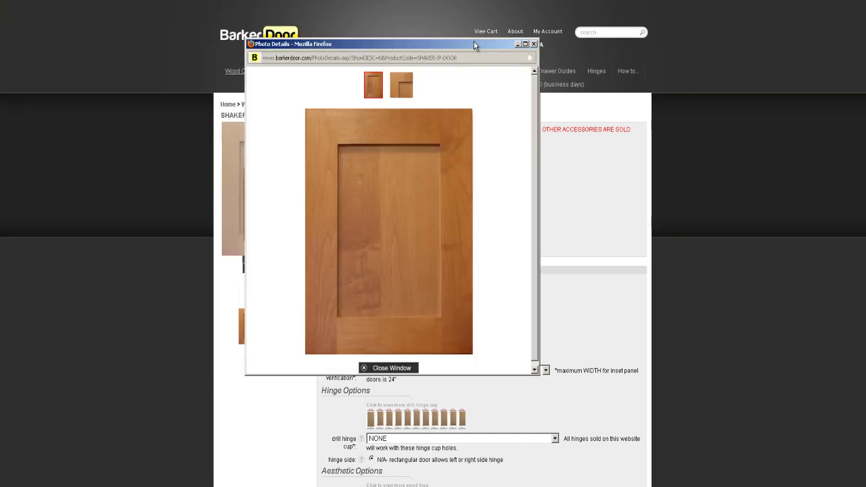
{"action": "left_click", "coordinate": [401, 86]}
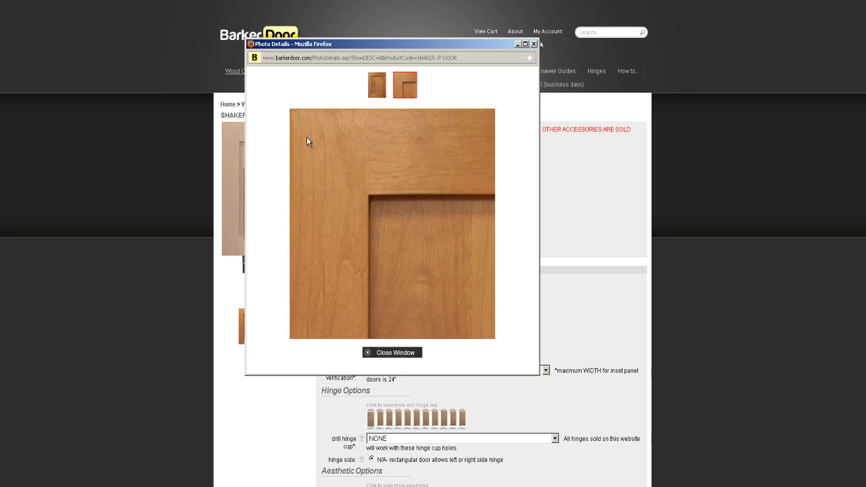
{"action": "left_click", "coordinate": [379, 354]}
- Look over the cabinet door page, covering the price, sizes, hinge options, aesthetic options and notes
{"action": "scroll", "coordinate": [269, 278], "scroll_direction": "down", "scroll_amount": 2}
{"action": "scroll", "coordinate": [270, 278], "scroll_direction": "down", "scroll_amount": 2}
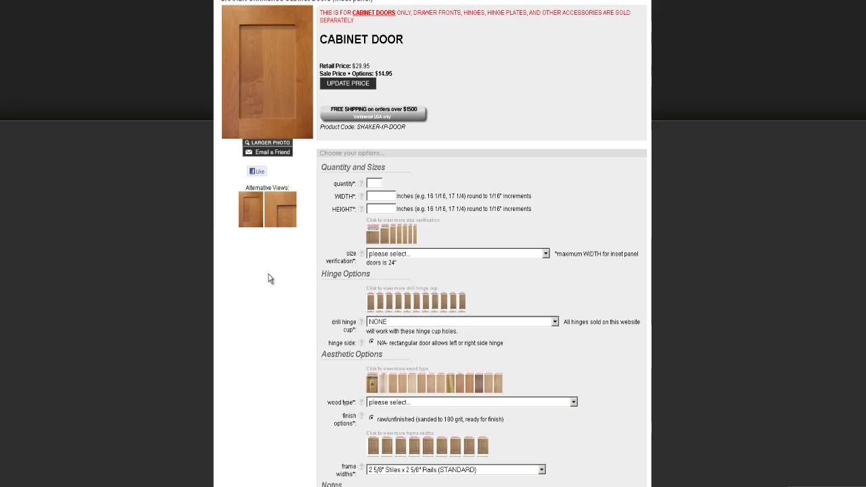
{"action": "scroll", "coordinate": [389, 201], "scroll_direction": "down", "scroll_amount": 10}
{"action": "scroll", "coordinate": [389, 202], "scroll_direction": "up", "scroll_amount": 14}
{"action": "scroll", "coordinate": [392, 230], "scroll_direction": "down", "scroll_amount": 8}
{"action": "scroll", "coordinate": [398, 237], "scroll_direction": "up", "scroll_amount": 8}
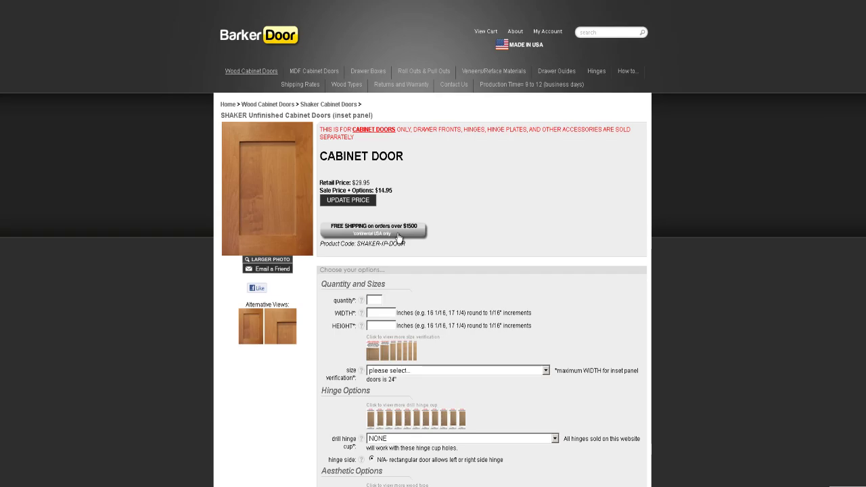
{"action": "scroll", "coordinate": [397, 308], "scroll_direction": "down", "scroll_amount": 2}
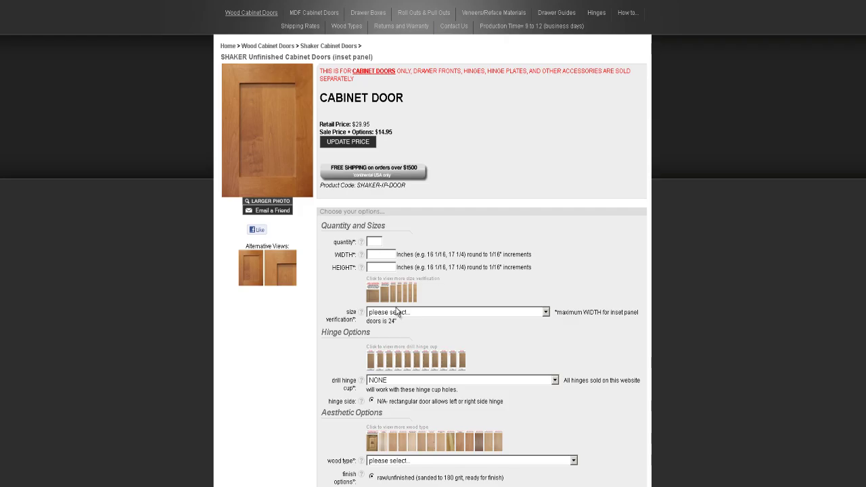
- Check the contents of the shopping cart and set the cabinet door quantity to 5
{"action": "left_click", "coordinate": [377, 240]}
{"action": "left_click", "coordinate": [371, 241]}
{"action": "scroll", "coordinate": [379, 241], "scroll_direction": "up", "scroll_amount": 2}
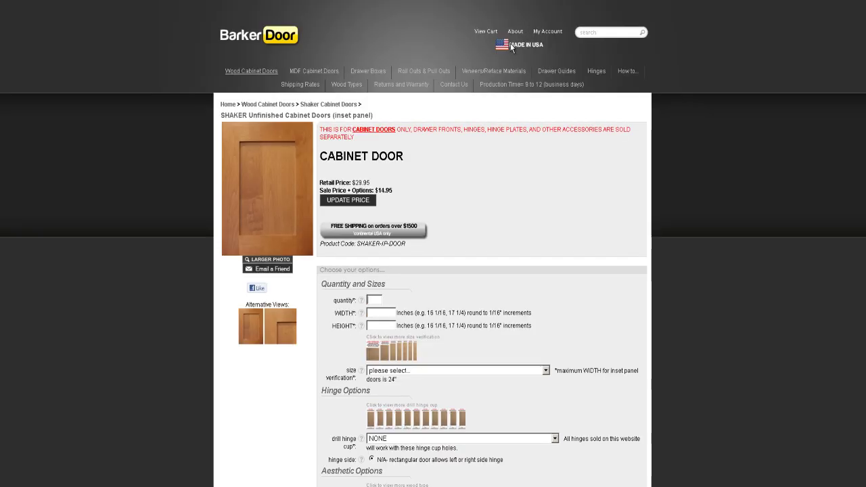
{"action": "mouse_move", "coordinate": [491, 40]}
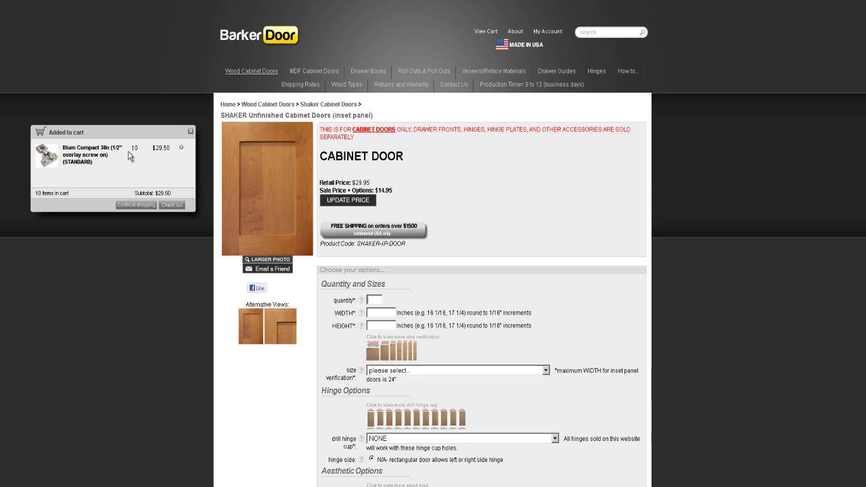
{"action": "left_click", "coordinate": [370, 300]}
{"action": "type", "text": "5"}
{"action": "scroll", "coordinate": [474, 298], "scroll_direction": "down", "scroll_amount": 3}
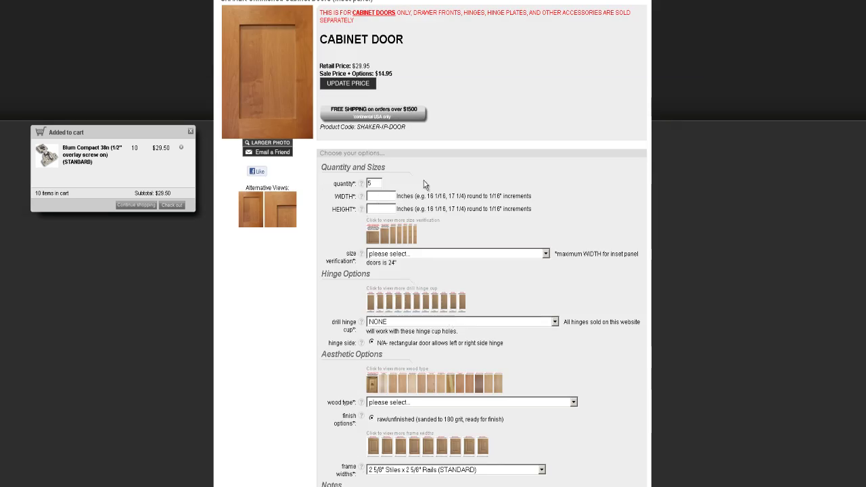
{"action": "scroll", "coordinate": [420, 186], "scroll_direction": "up", "scroll_amount": 3}
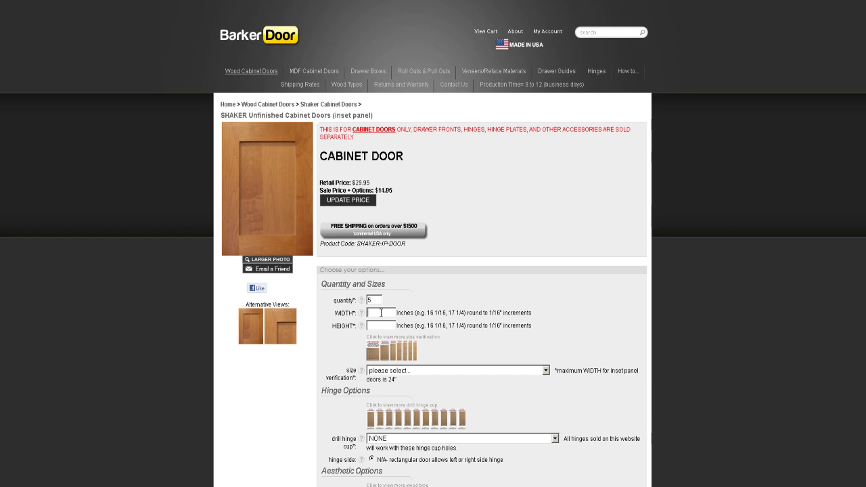
- Enter a door width of 11 inches and a height of 21 inches
{"action": "mouse_move", "coordinate": [310, 245]}
{"action": "scroll", "coordinate": [376, 240], "scroll_direction": "down", "scroll_amount": 2}
{"action": "left_click", "coordinate": [380, 257]}
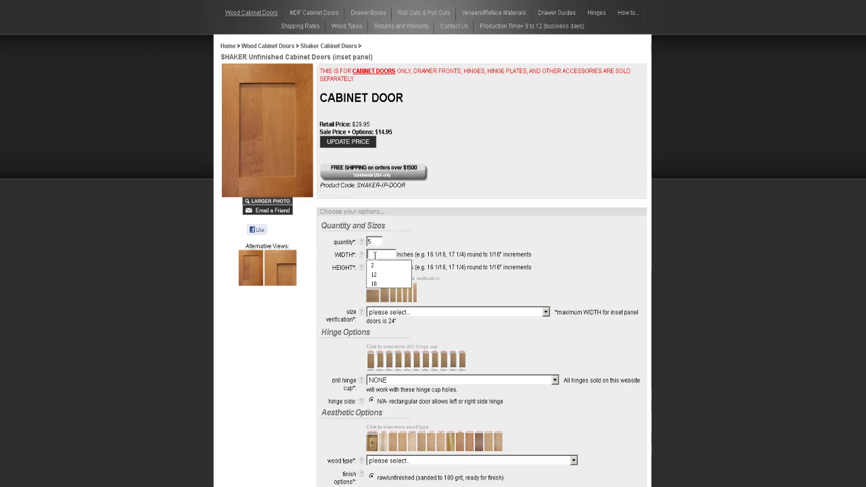
{"action": "type", "text": "11"}
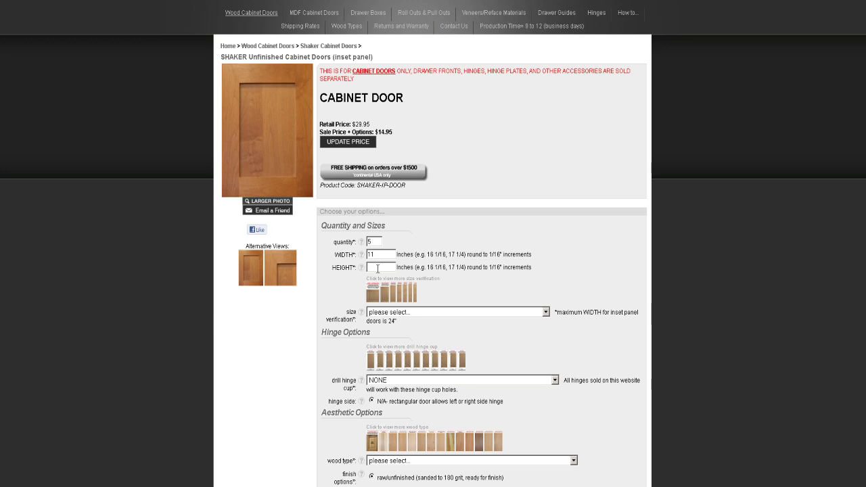
{"action": "left_click", "coordinate": [377, 269]}
{"action": "type", "text": "21"}
- Review the height ranges and surcharges offered for size verification without choosing one
{"action": "left_click", "coordinate": [411, 313]}
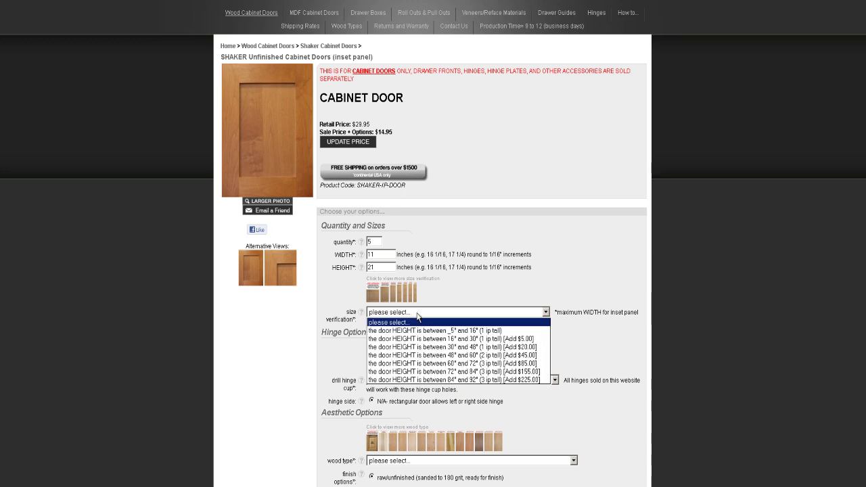
{"action": "left_click", "coordinate": [415, 313]}
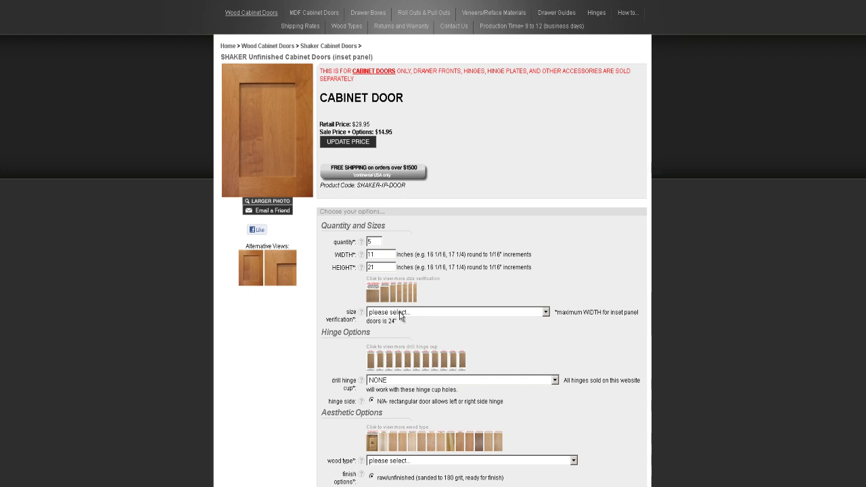
{"action": "left_click", "coordinate": [400, 313]}
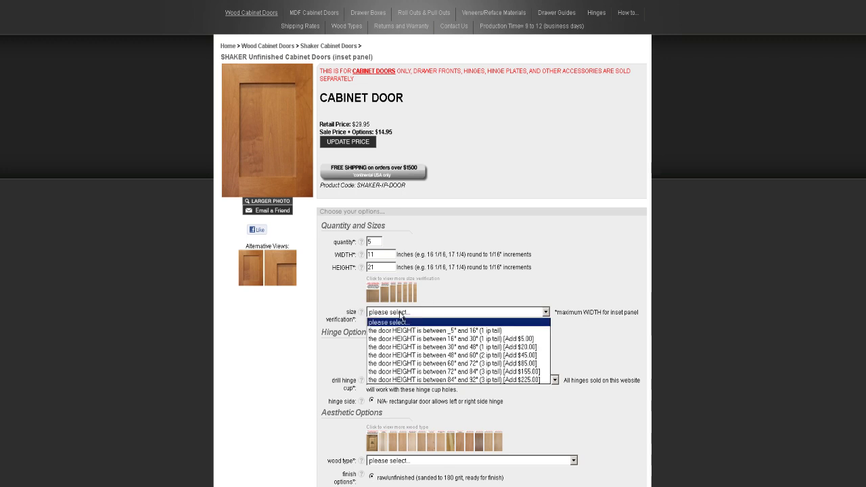
{"action": "left_click", "coordinate": [564, 314]}
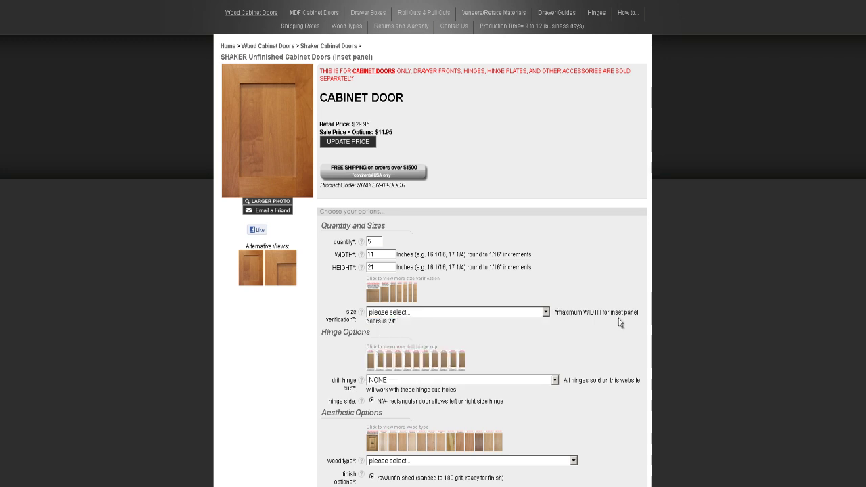
- Try door widths of 28 and 24 inches, and restore the width to 11 inches
{"action": "left_click_drag", "start_coordinate": [381, 255], "coordinate": [352, 255]}
{"action": "type", "text": "28"}
{"action": "double_click", "coordinate": [378, 255]}
{"action": "type", "text": "24"}
{"action": "double_click", "coordinate": [377, 255]}
{"action": "type", "text": "1"}
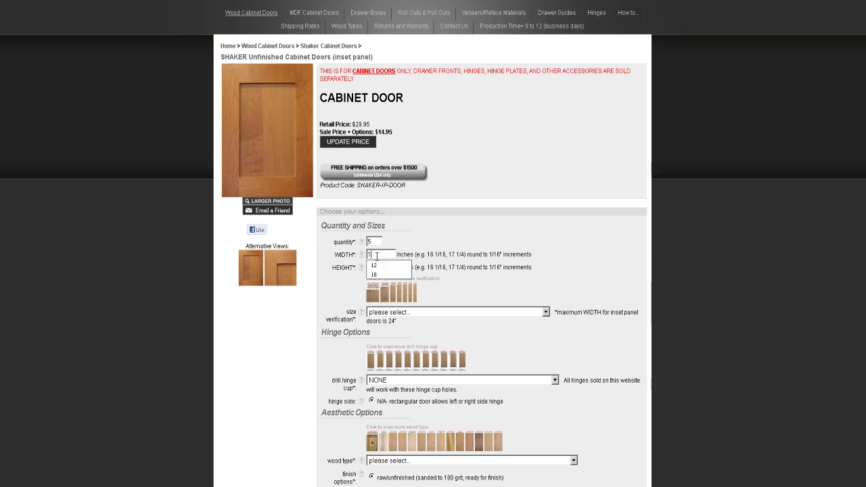
{"action": "type", "text": "1"}
{"action": "double_click", "coordinate": [377, 254]}
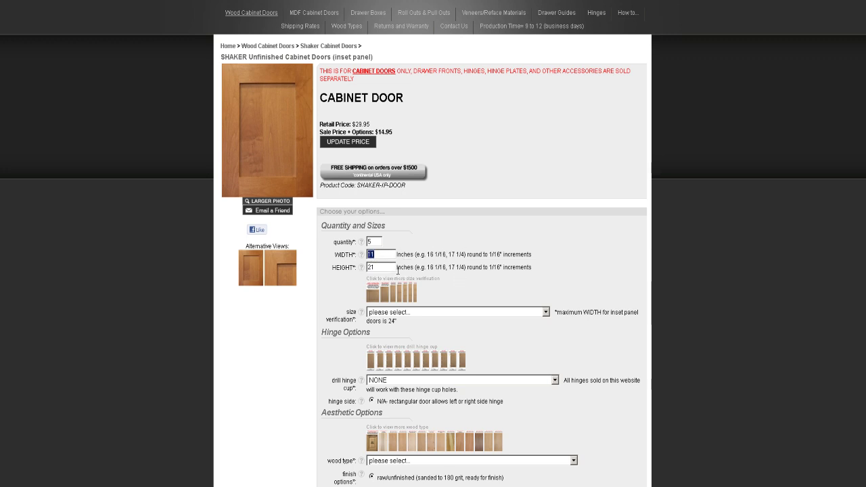
- Set the size verification to a door height between 16" and 30" (1 ip tall)
{"action": "left_click", "coordinate": [410, 312]}
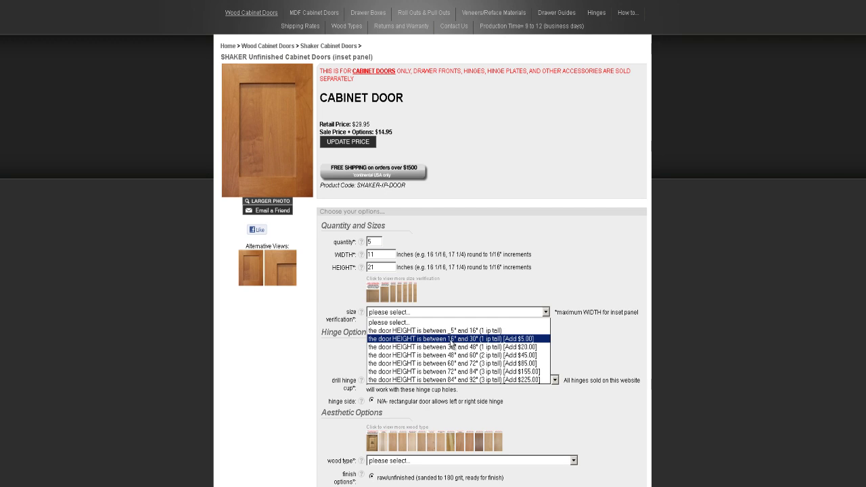
{"action": "left_click", "coordinate": [474, 342]}
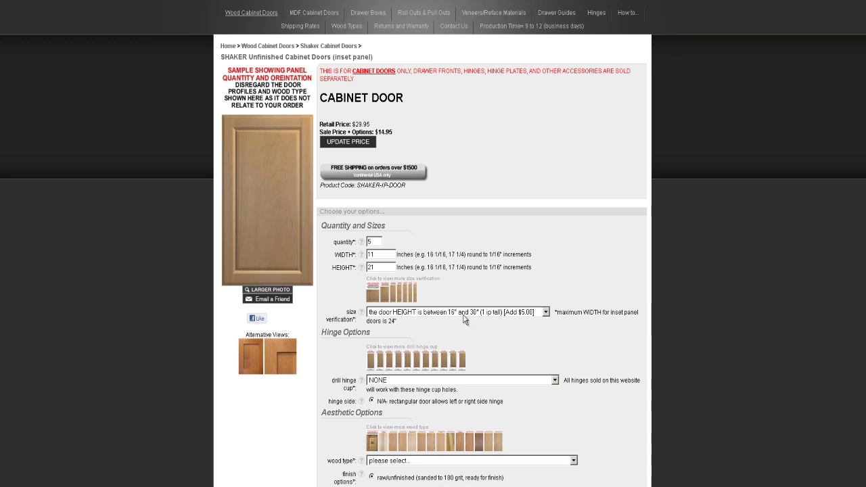
- Try a door height of 68 inches with the size verification between 60" and 72" (3 ip tall)
{"action": "double_click", "coordinate": [371, 267]}
{"action": "type", "text": "68"}
{"action": "left_click", "coordinate": [516, 314]}
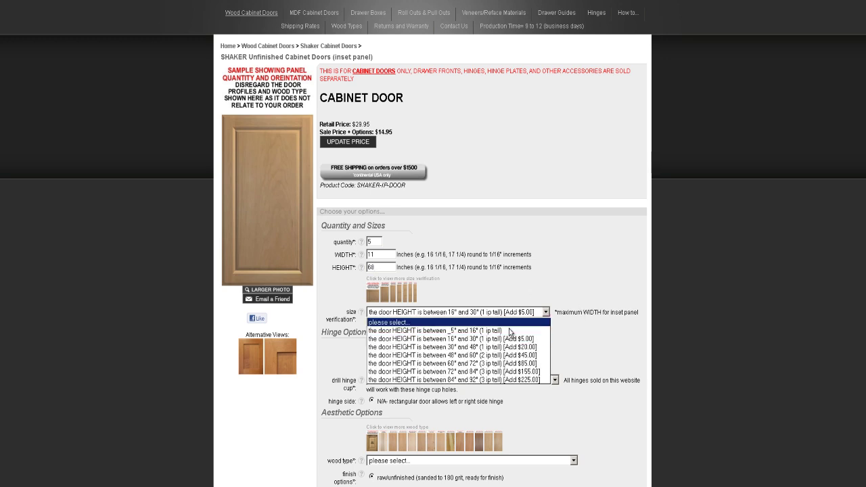
{"action": "left_click", "coordinate": [492, 364]}
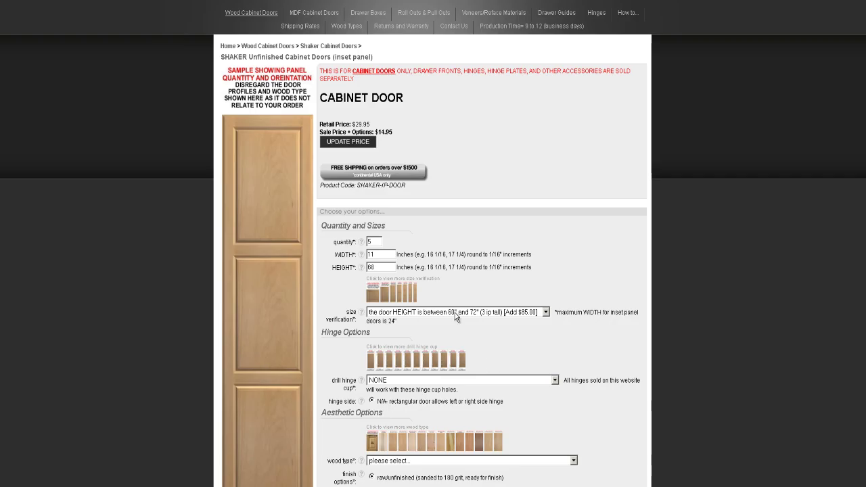
{"action": "scroll", "coordinate": [454, 312], "scroll_direction": "down", "scroll_amount": 1}
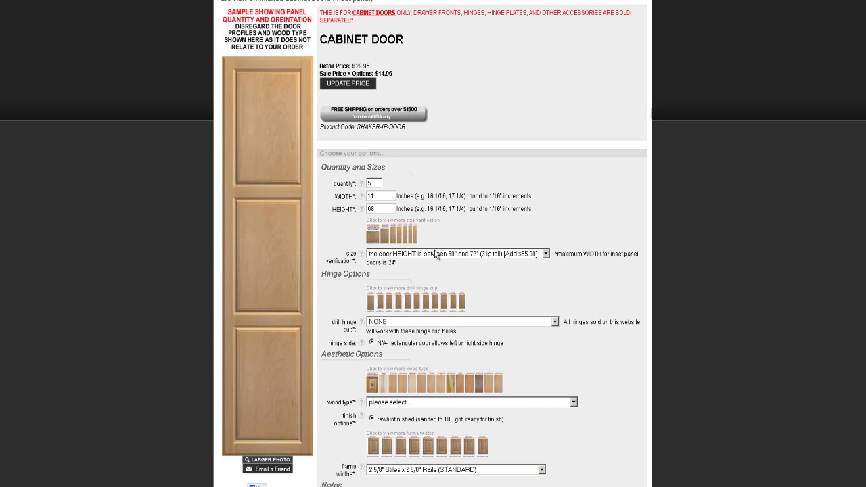
- Set the door height back to 21 inches and the size verification to between 16" and 30" (1 ip tall)
{"action": "double_click", "coordinate": [387, 211]}
{"action": "type", "text": "21"}
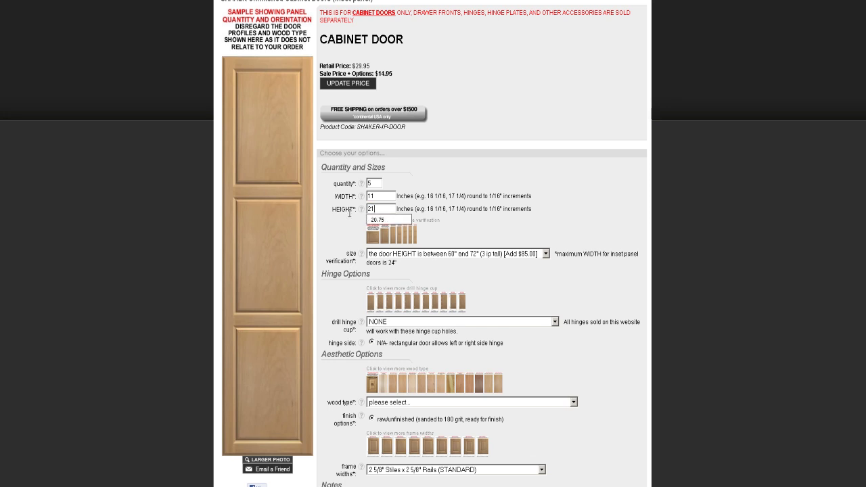
{"action": "left_click", "coordinate": [436, 257]}
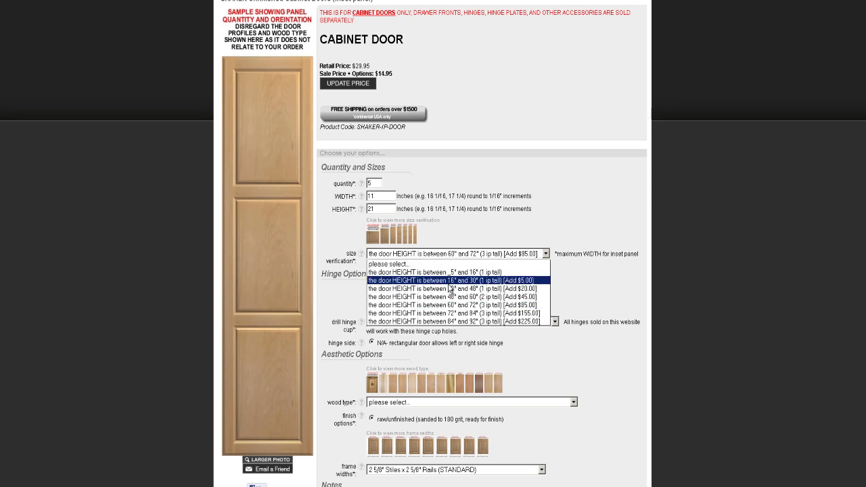
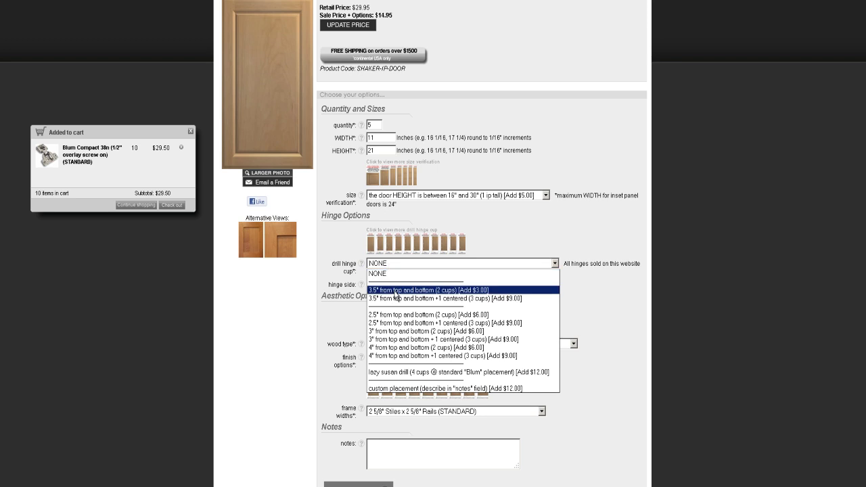
- Choose hinge cup drilling 3.5" from top and bottom (2 cups) and view the enlarged hinge cup placement diagram
{"action": "left_click", "coordinate": [396, 290]}
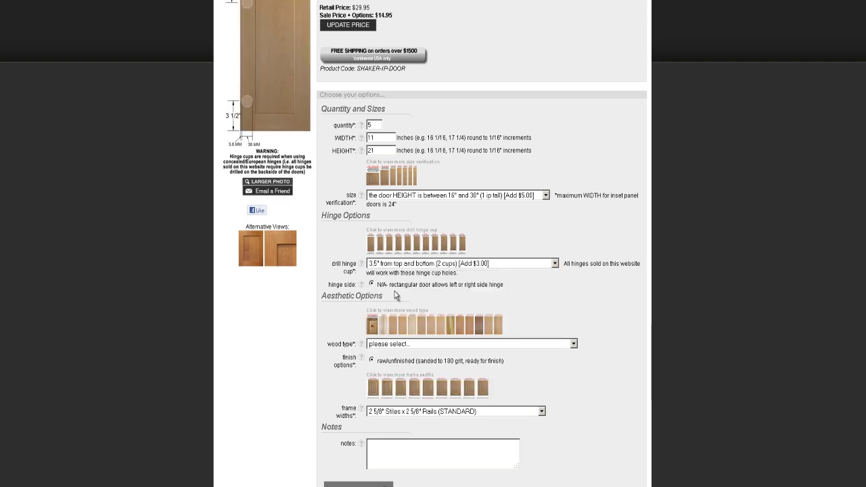
{"action": "scroll", "coordinate": [270, 244], "scroll_direction": "up", "scroll_amount": 3}
{"action": "left_click", "coordinate": [270, 244]}
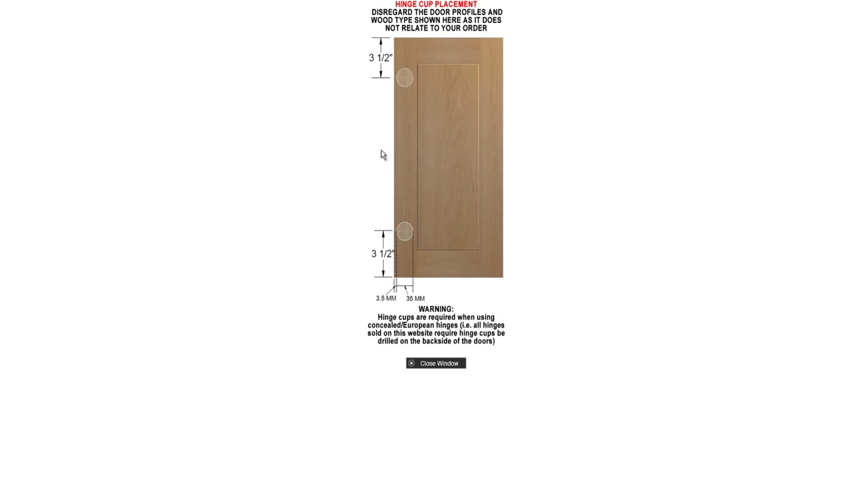
{"action": "left_click", "coordinate": [437, 364]}
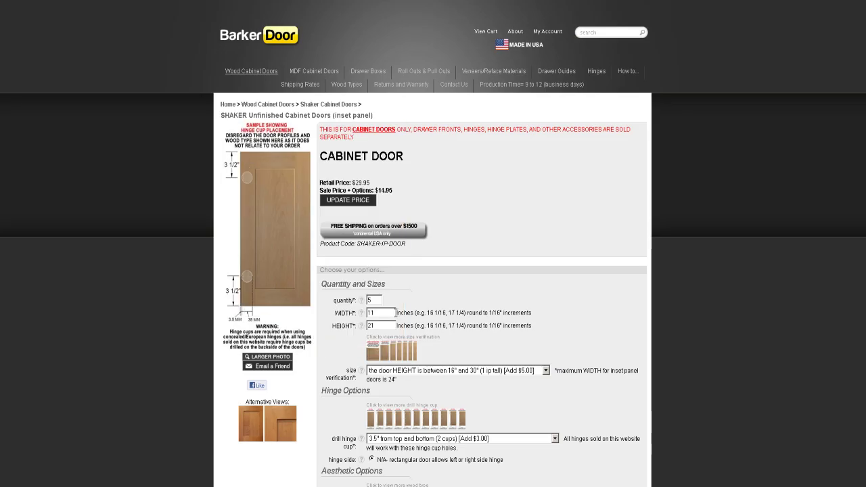
- Read the hinge compatibility note beside the hinge cup drilling and the explanation of the hinge side option
{"action": "scroll", "coordinate": [382, 265], "scroll_direction": "down", "scroll_amount": 3}
{"action": "left_click", "coordinate": [389, 264]}
{"action": "left_click", "coordinate": [390, 265]}
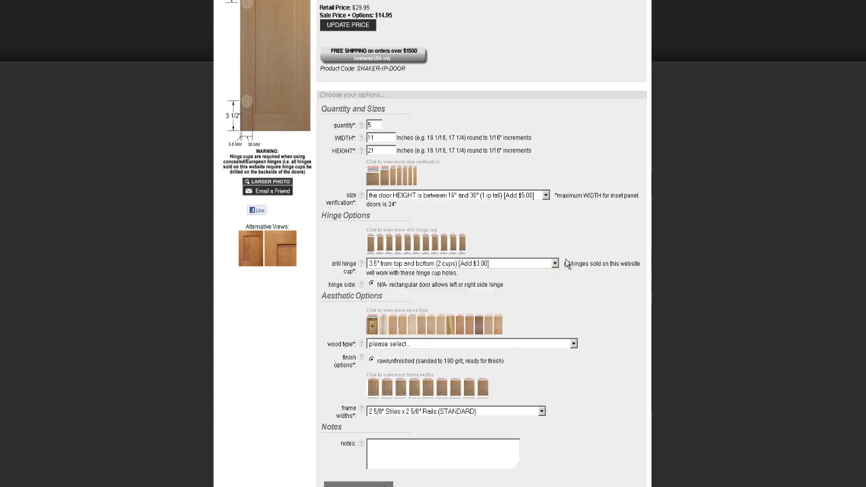
{"action": "left_click_drag", "start_coordinate": [567, 264], "coordinate": [581, 279]}
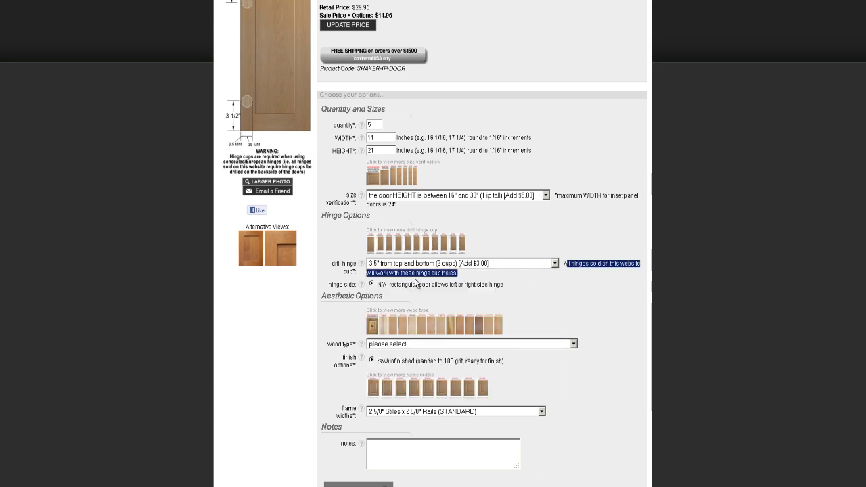
{"action": "left_click", "coordinate": [466, 278]}
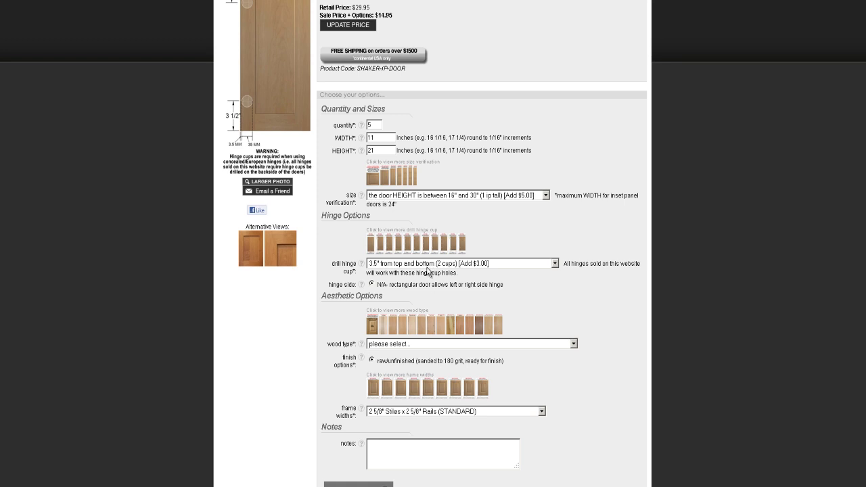
{"action": "left_click_drag", "start_coordinate": [356, 284], "coordinate": [312, 288]}
{"action": "left_click", "coordinate": [345, 285]}
{"action": "mouse_move", "coordinate": [392, 285]}
{"action": "left_mouse_down"}
{"action": "mouse_move", "coordinate": [414, 285]}
{"action": "mouse_move", "coordinate": [397, 285]}
{"action": "left_mouse_up"}
{"action": "left_click", "coordinate": [432, 286]}
{"action": "left_click", "coordinate": [398, 284]}
- Examine the door photo up close and look over the wood type, finish and frame width options
{"action": "scroll", "coordinate": [398, 301], "scroll_direction": "up", "scroll_amount": 3}
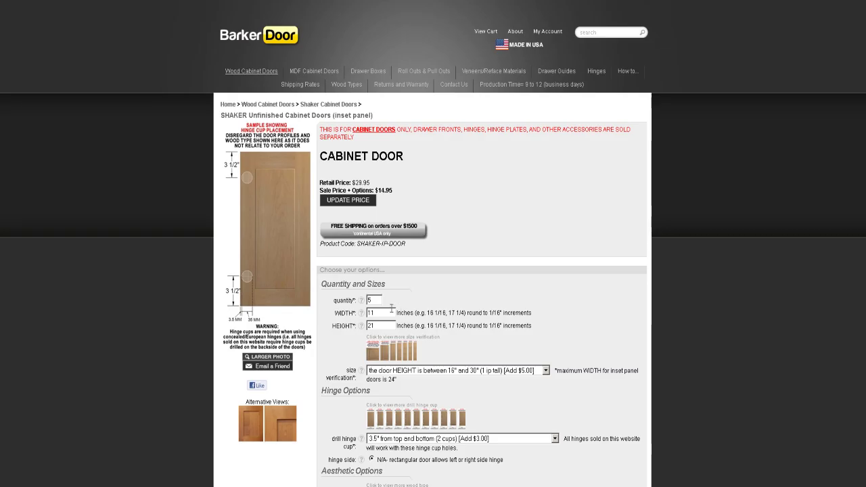
{"action": "scroll", "coordinate": [449, 349], "scroll_direction": "down", "scroll_amount": 2}
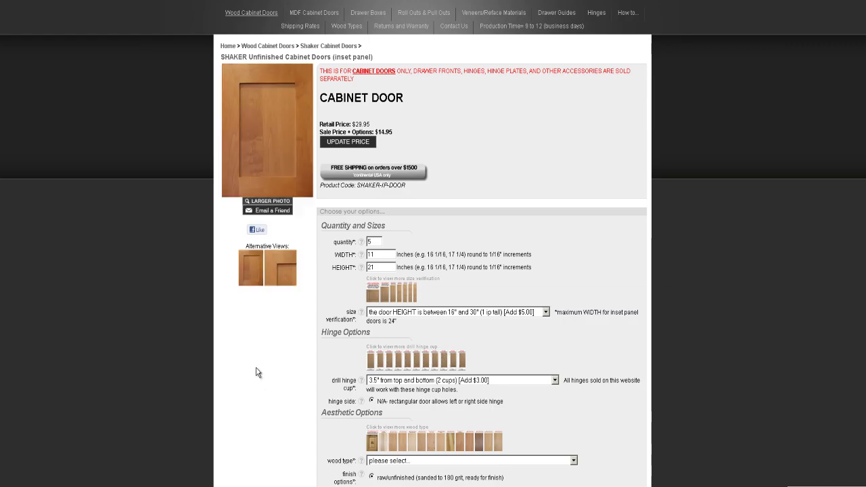
{"action": "scroll", "coordinate": [310, 338], "scroll_direction": "down", "scroll_amount": 2}
{"action": "scroll", "coordinate": [312, 338], "scroll_direction": "up", "scroll_amount": 4}
{"action": "mouse_move", "coordinate": [248, 134]}
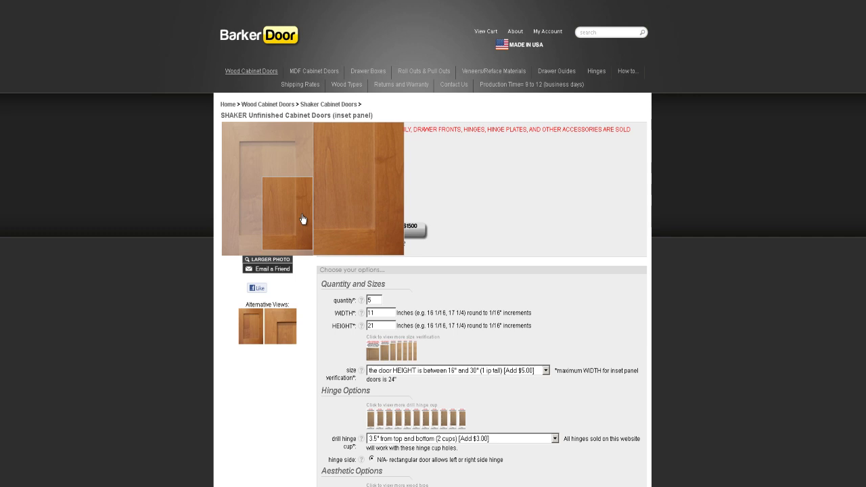
{"action": "scroll", "coordinate": [301, 226], "scroll_direction": "down", "scroll_amount": 3}
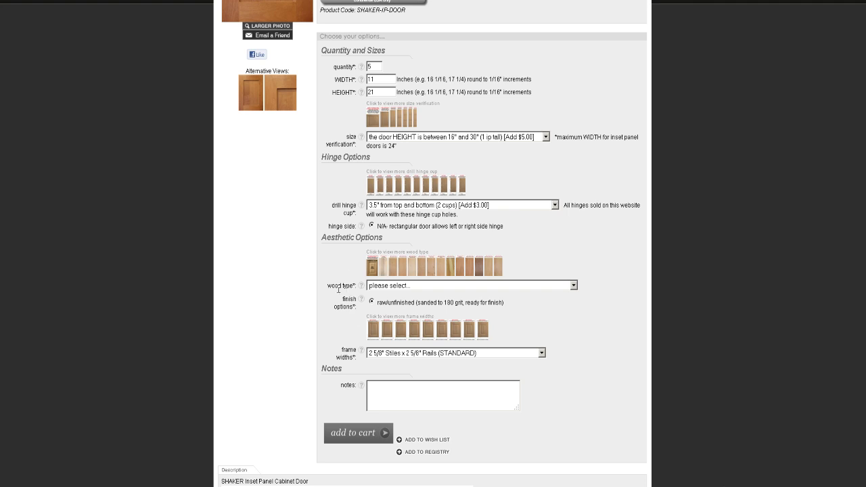
- Set the wood type to Paint Grade: frame= pg maple, panel= mdf and inspect its sample photo up close
{"action": "left_click_drag", "start_coordinate": [331, 285], "coordinate": [355, 285]}
{"action": "left_click", "coordinate": [400, 286]}
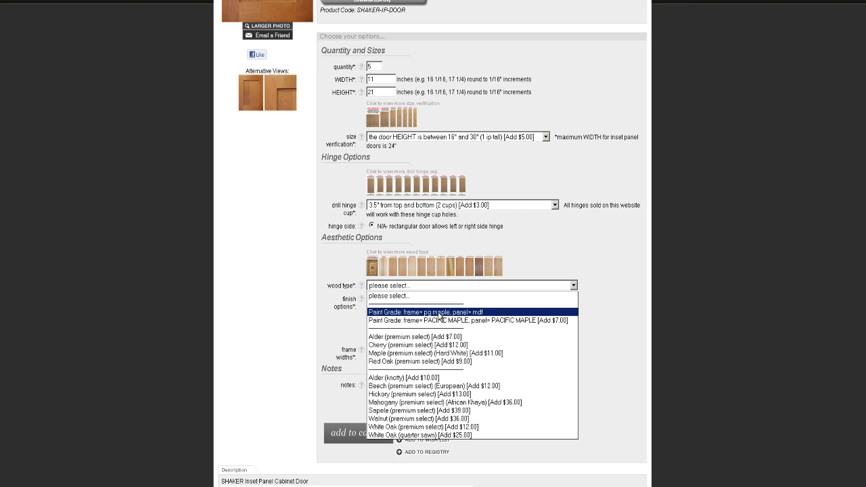
{"action": "left_click", "coordinate": [439, 315]}
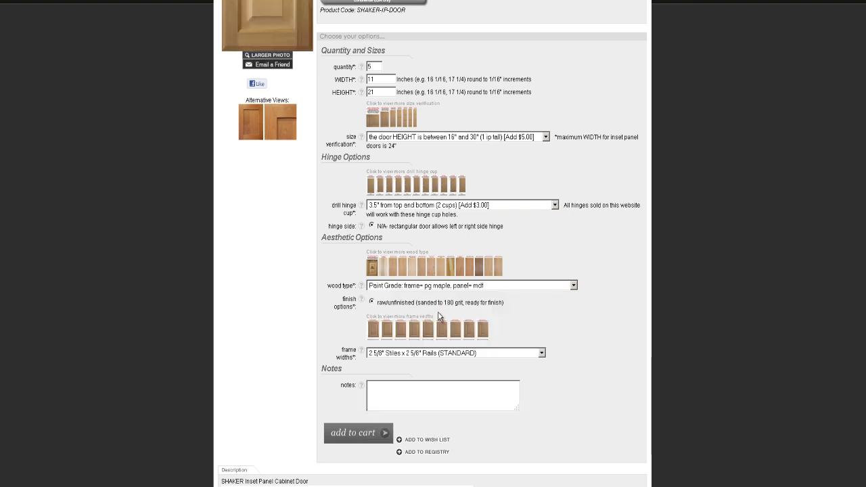
{"action": "scroll", "coordinate": [461, 302], "scroll_direction": "up", "scroll_amount": 3}
{"action": "mouse_move", "coordinate": [291, 193]}
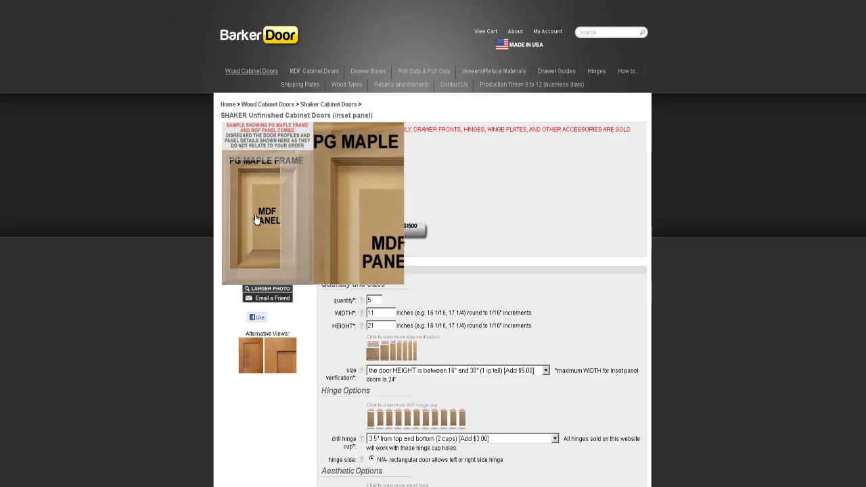
{"action": "scroll", "coordinate": [263, 199], "scroll_direction": "down", "scroll_amount": 1}
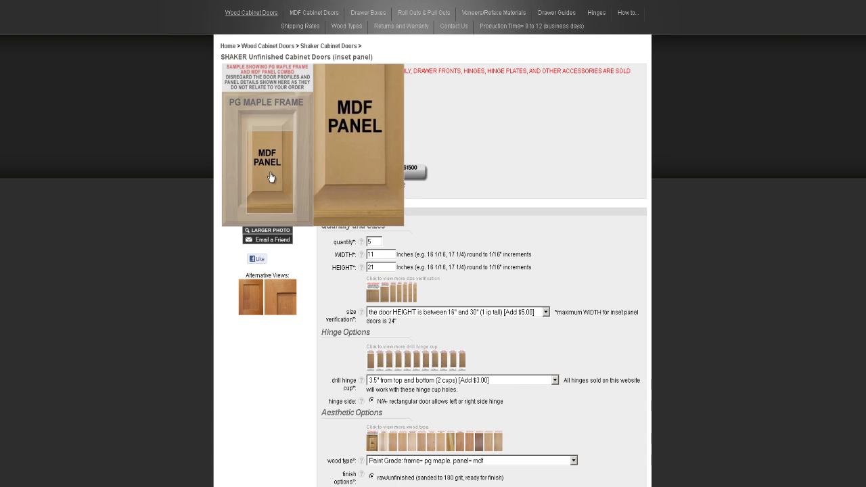
{"action": "scroll", "coordinate": [425, 377], "scroll_direction": "down", "scroll_amount": 2}
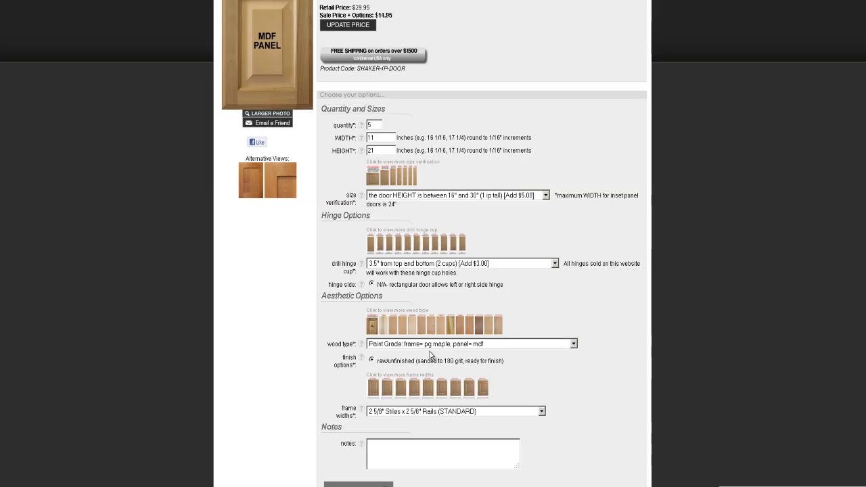
- Change the wood type to Paint Grade: frame= PACIFIC MAPLE, panel= PACIFIC MAPLE and inspect its sample photo
{"action": "left_click", "coordinate": [429, 346]}
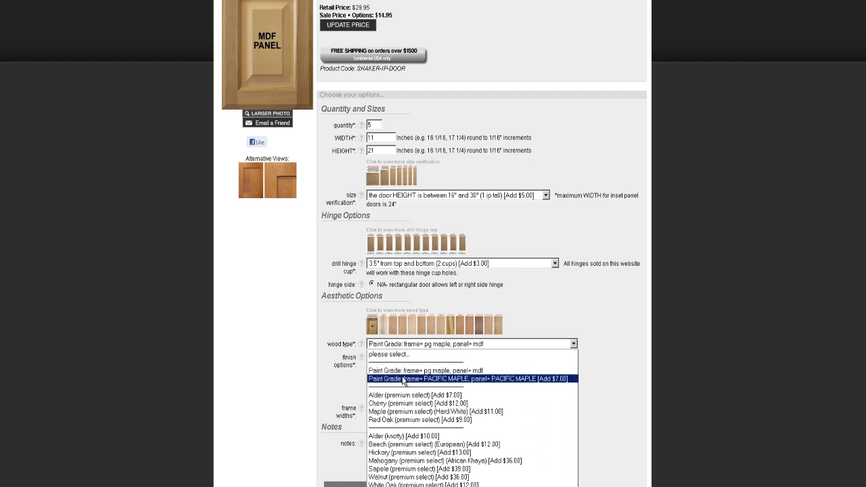
{"action": "left_click", "coordinate": [403, 379]}
{"action": "scroll", "coordinate": [338, 284], "scroll_direction": "up", "scroll_amount": 3}
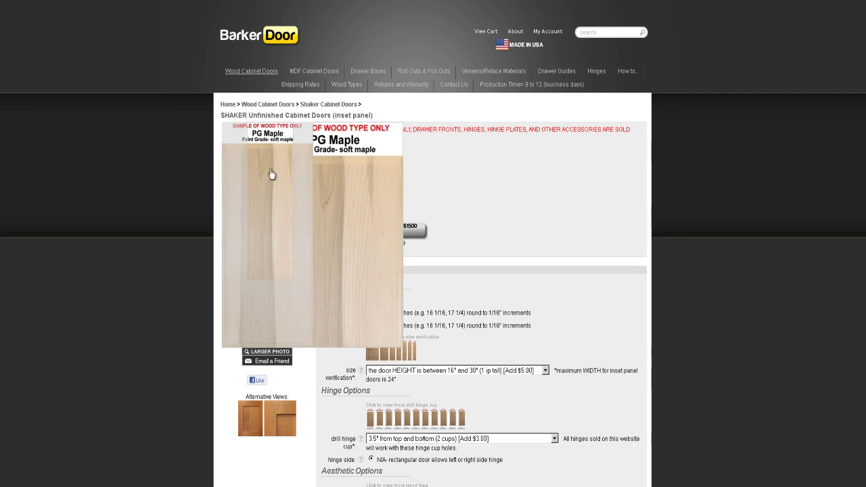
{"action": "scroll", "coordinate": [296, 309], "scroll_direction": "down", "scroll_amount": 3}
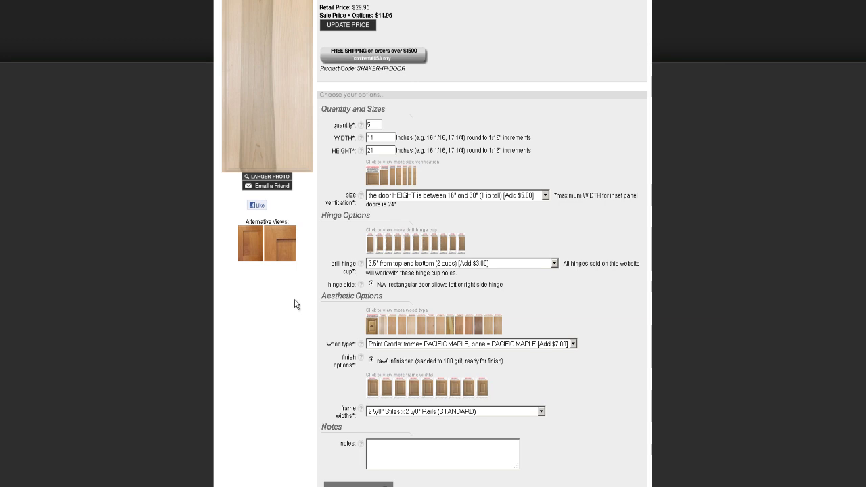
- Switch the wood type back to Paint Grade: frame= pg maple, panel= mdf and view the enlarged photo in a maximized window
{"action": "left_click", "coordinate": [405, 349]}
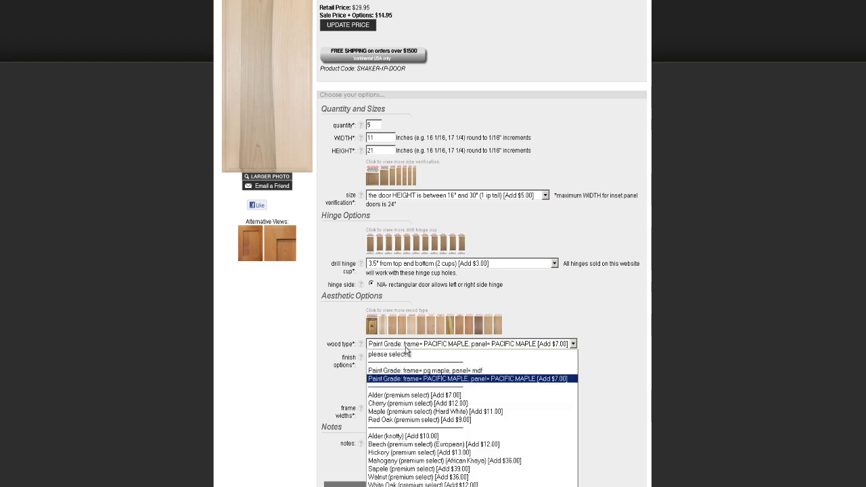
{"action": "left_click", "coordinate": [416, 370]}
{"action": "scroll", "coordinate": [301, 160], "scroll_direction": "up", "scroll_amount": 2}
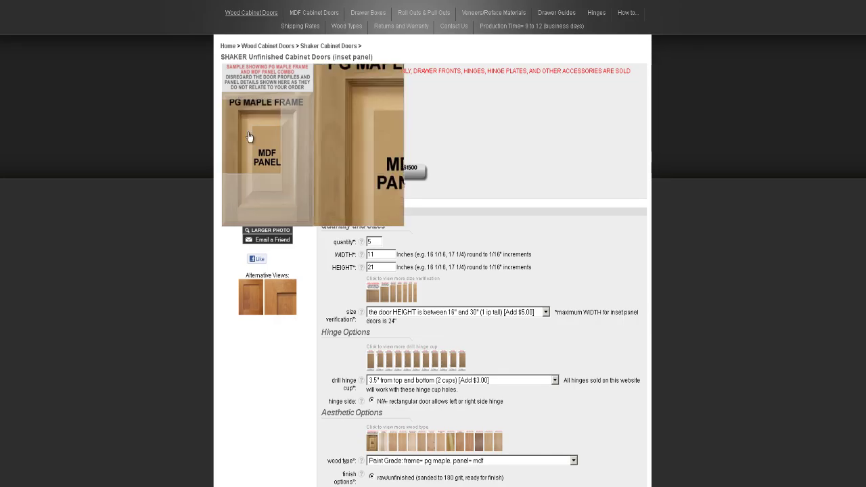
{"action": "mouse_move", "coordinate": [250, 194]}
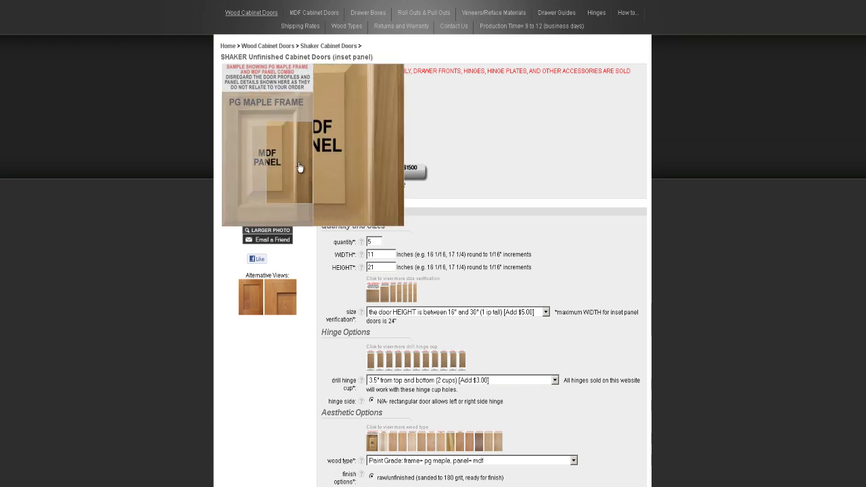
{"action": "left_click", "coordinate": [256, 173]}
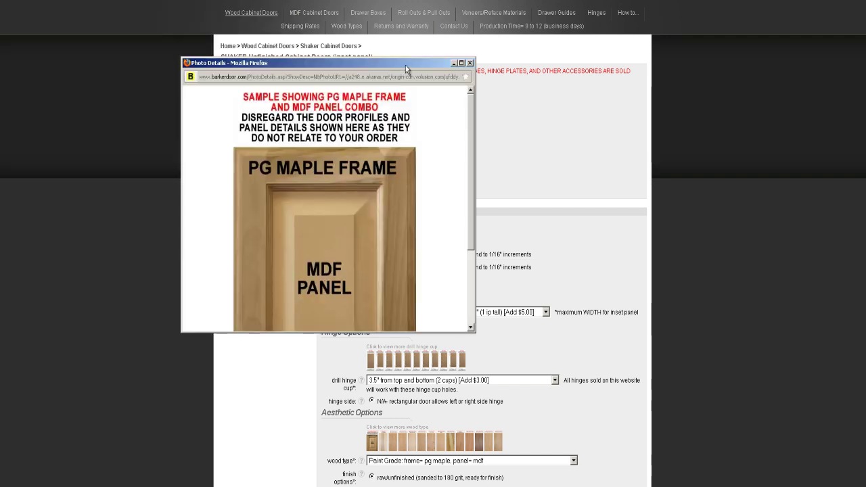
{"action": "double_click", "coordinate": [405, 65]}
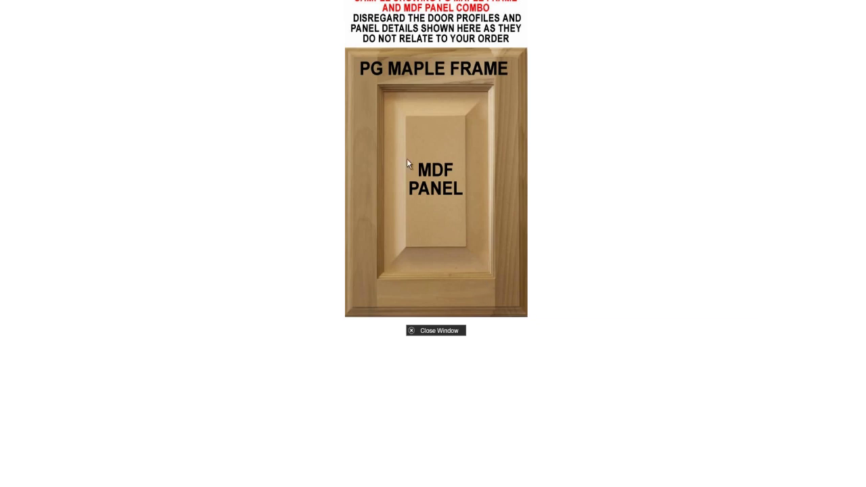
{"action": "left_click", "coordinate": [446, 331]}
{"action": "scroll", "coordinate": [371, 290], "scroll_direction": "down", "scroll_amount": 1}
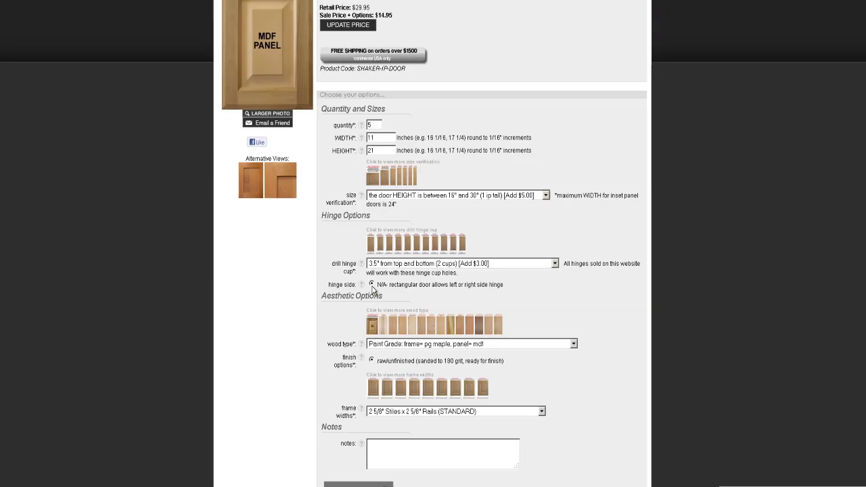
- Select the Paint Grade PACIFIC MAPLE frame and panel again and review the inset panel cross-section in the product description
{"action": "left_click", "coordinate": [432, 345]}
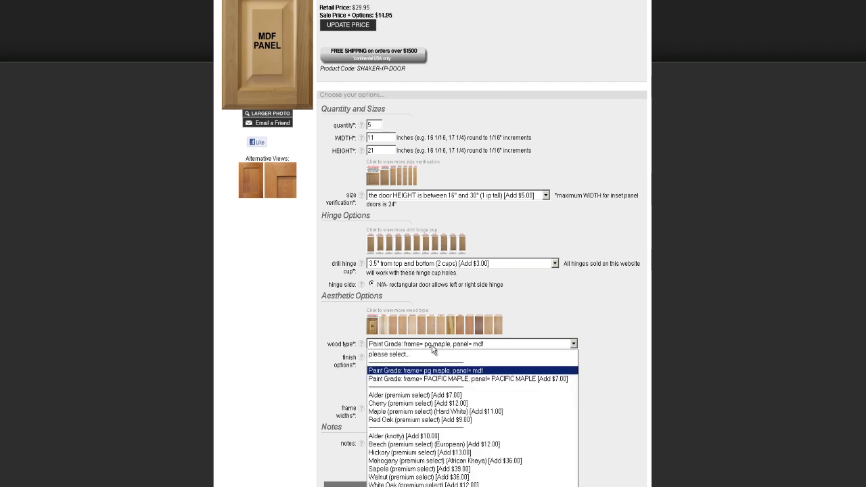
{"action": "left_click", "coordinate": [459, 379]}
{"action": "scroll", "coordinate": [433, 339], "scroll_direction": "up", "scroll_amount": 2}
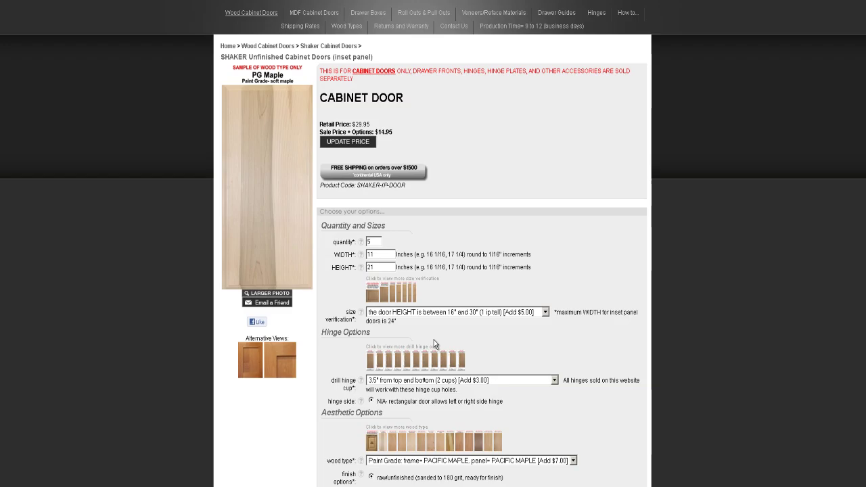
{"action": "left_click", "coordinate": [435, 467]}
{"action": "left_click", "coordinate": [435, 467]}
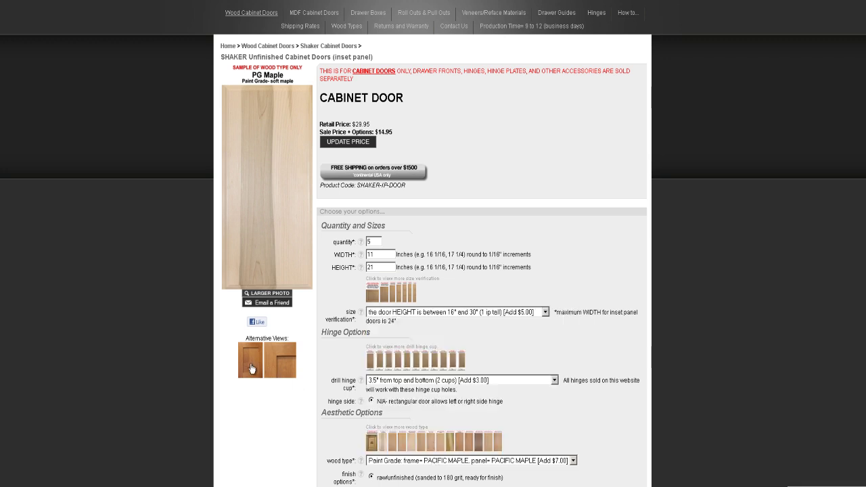
{"action": "scroll", "coordinate": [251, 368], "scroll_direction": "down", "scroll_amount": 5}
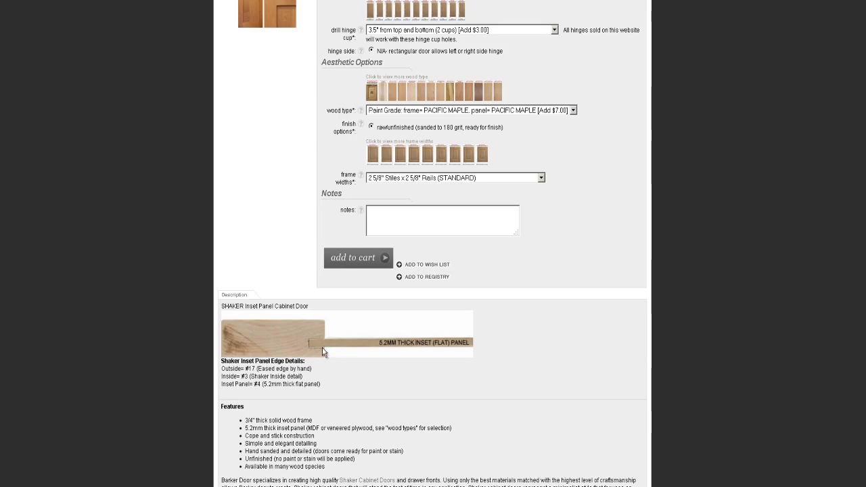
{"action": "scroll", "coordinate": [338, 337], "scroll_direction": "up", "scroll_amount": 4}
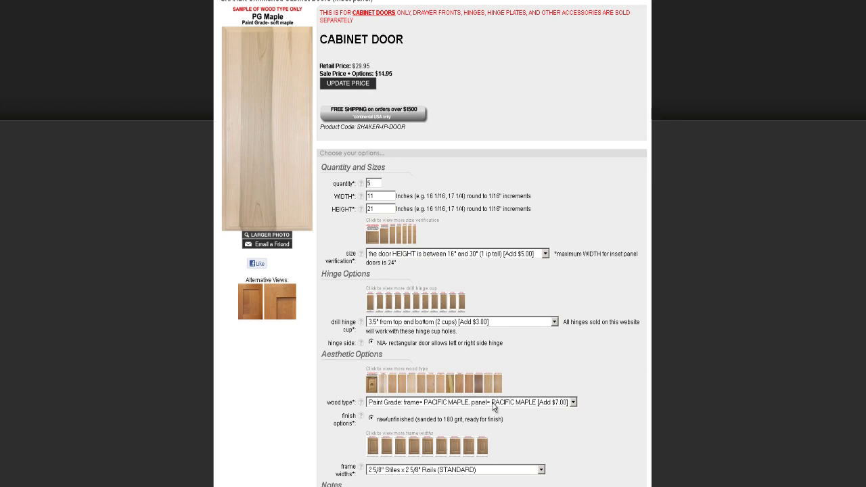
{"action": "scroll", "coordinate": [493, 406], "scroll_direction": "down", "scroll_amount": 1}
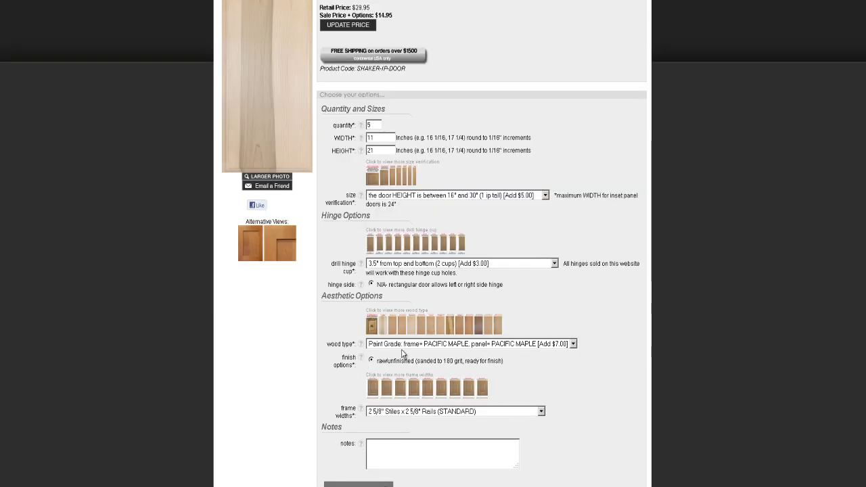
- Set the wood type to Walnut (premium select) and view its enlarged wood sample photo
{"action": "left_click", "coordinate": [404, 345]}
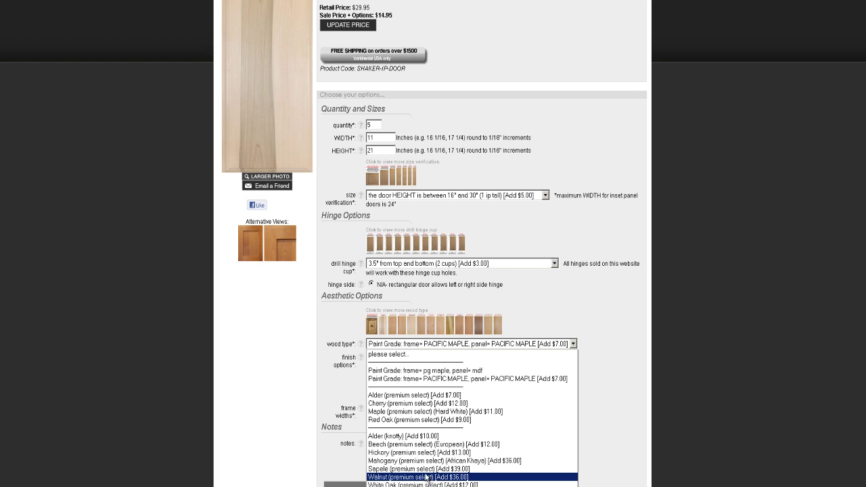
{"action": "left_click", "coordinate": [427, 477]}
{"action": "left_click", "coordinate": [287, 121]}
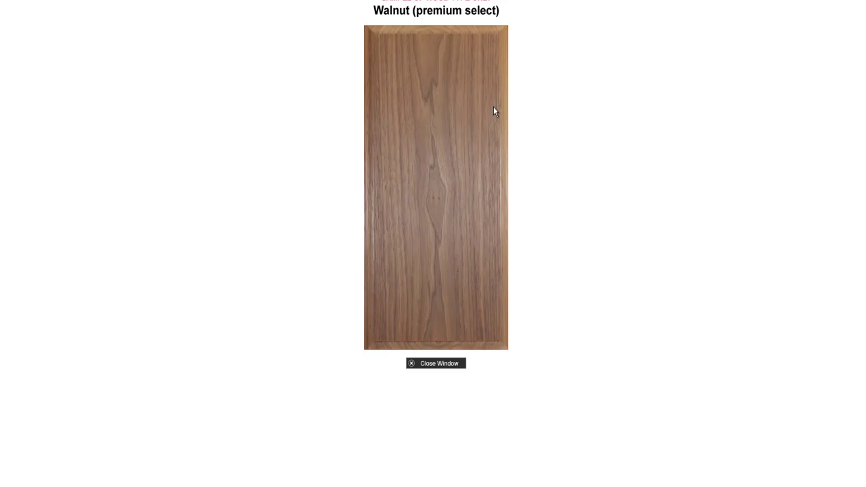
{"action": "left_click", "coordinate": [440, 363]}
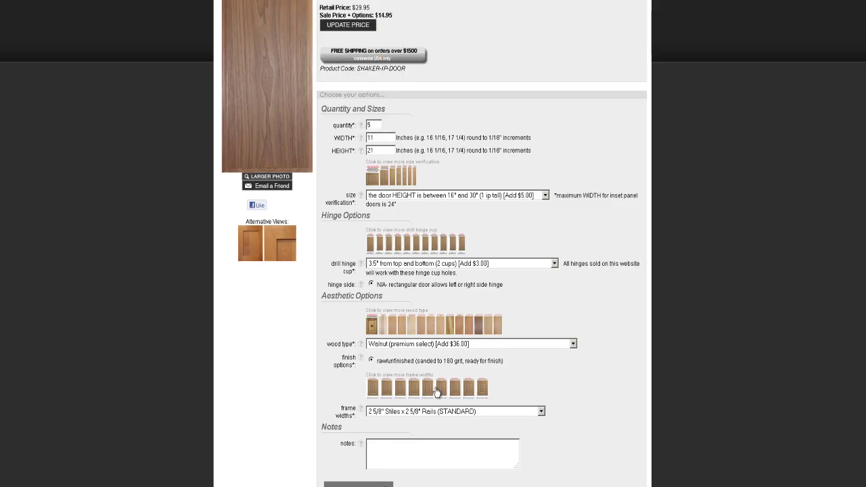
{"action": "scroll", "coordinate": [419, 330], "scroll_direction": "down", "scroll_amount": 2}
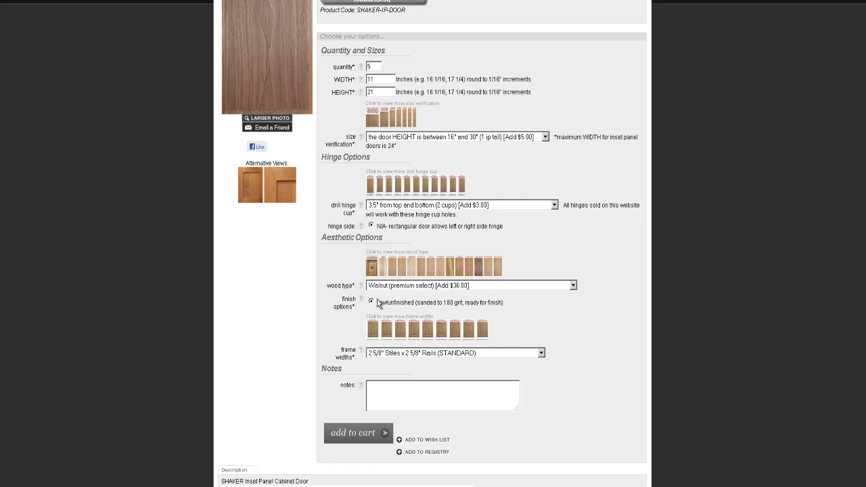
- Highlight the raw/unfinished (sanded to 180 grit, ready for finish) description and review the available wood types without changing the choice
{"action": "mouse_move", "coordinate": [377, 303]}
{"action": "left_mouse_down"}
{"action": "mouse_move", "coordinate": [475, 310]}
{"action": "mouse_move", "coordinate": [379, 303]}
{"action": "left_mouse_up"}
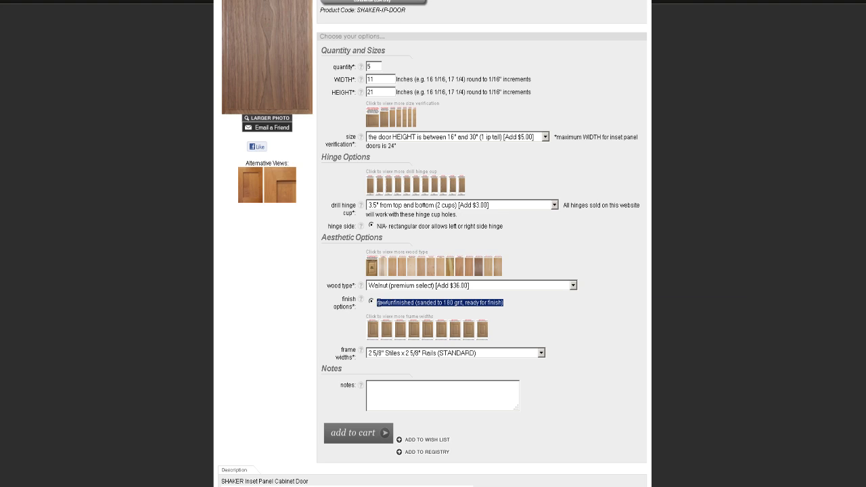
{"action": "left_click", "coordinate": [398, 287]}
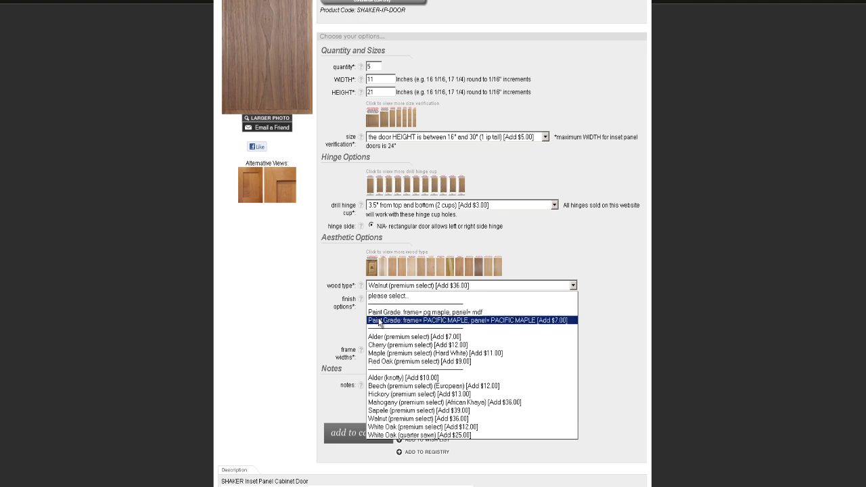
{"action": "left_click", "coordinate": [305, 313]}
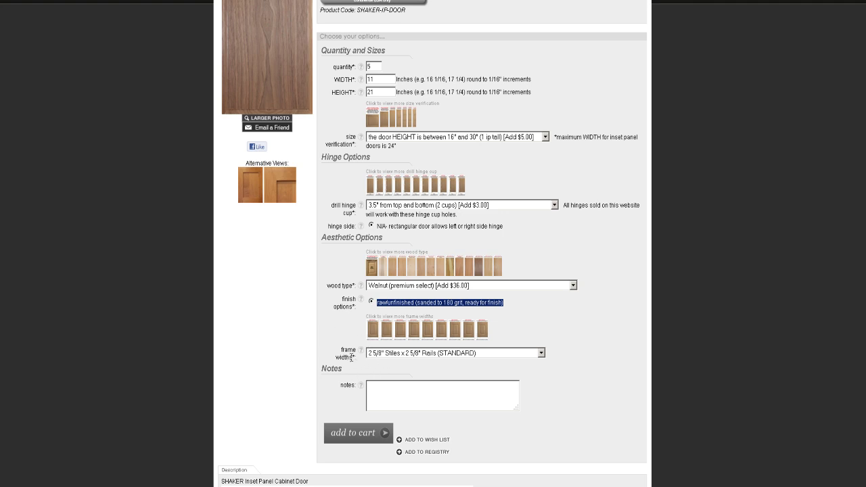
- Keep the standard 2 5/8" Stiles x 2 5/8" Rails frame widths and view the enlarged stile and rail diagram
{"action": "left_click", "coordinate": [400, 355]}
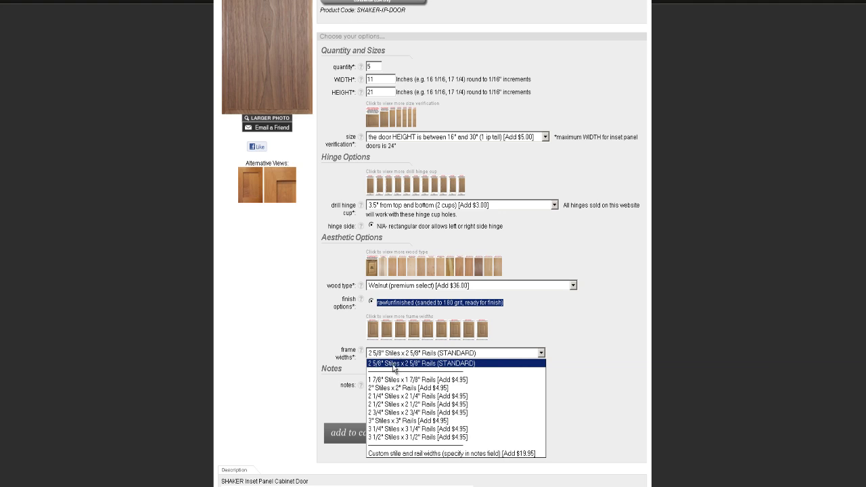
{"action": "left_click", "coordinate": [396, 365]}
{"action": "left_click", "coordinate": [409, 353]}
{"action": "left_click", "coordinate": [386, 346]}
{"action": "left_click", "coordinate": [374, 330]}
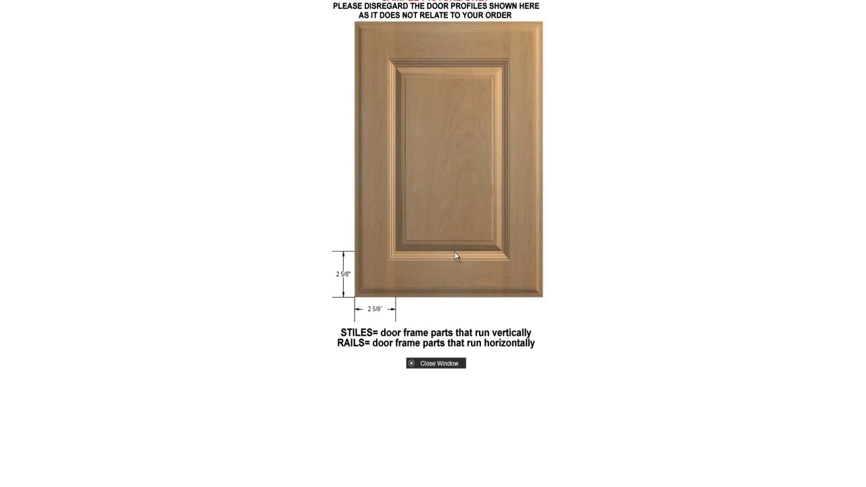
{"action": "left_click", "coordinate": [446, 364]}
{"action": "scroll", "coordinate": [446, 365], "scroll_direction": "down", "scroll_amount": 3}
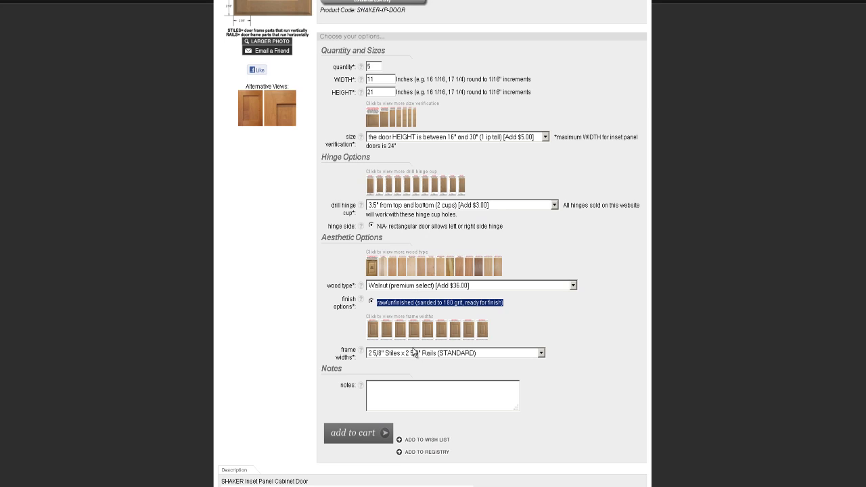
- Set the frame widths to 3" Stiles x 3" Rails and view the enlarged sample picture
{"action": "left_click", "coordinate": [410, 353]}
{"action": "scroll", "coordinate": [411, 357], "scroll_direction": "down", "scroll_amount": 1}
{"action": "left_click", "coordinate": [409, 296]}
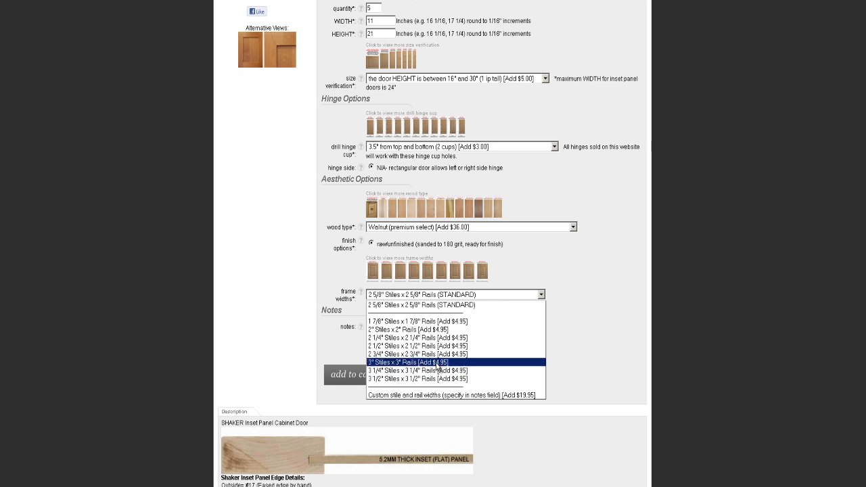
{"action": "left_click", "coordinate": [434, 365]}
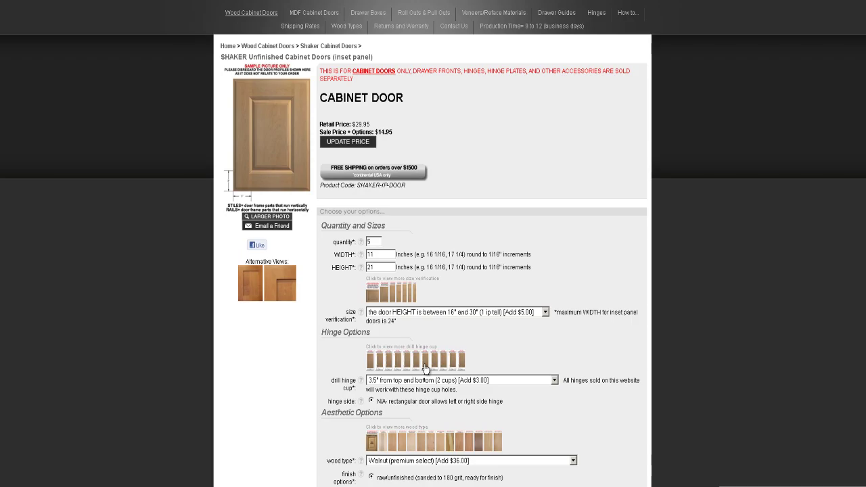
{"action": "left_click", "coordinate": [271, 162]}
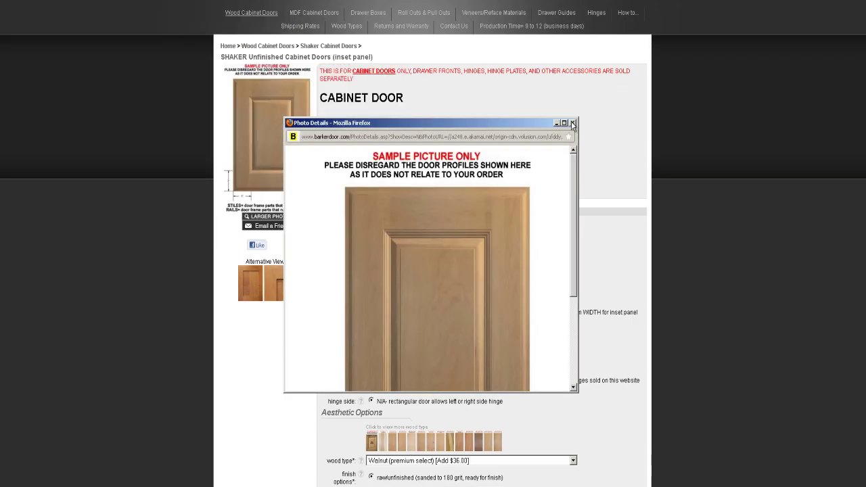
- Set the frame widths to Custom stile and rail widths (specify in notes field)
{"action": "scroll", "coordinate": [512, 330], "scroll_direction": "down", "scroll_amount": 3}
{"action": "left_click", "coordinate": [447, 296]}
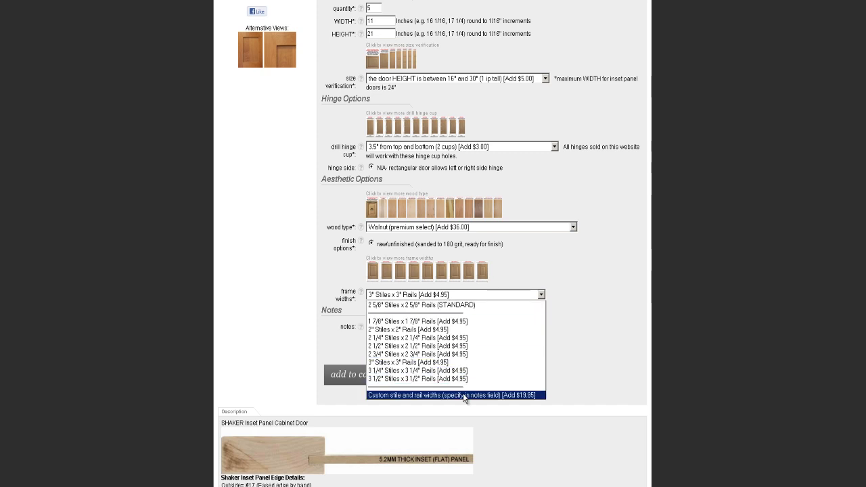
{"action": "left_click", "coordinate": [463, 395]}
{"action": "scroll", "coordinate": [441, 319], "scroll_direction": "up", "scroll_amount": 1}
{"action": "scroll", "coordinate": [439, 319], "scroll_direction": "down", "scroll_amount": 1}
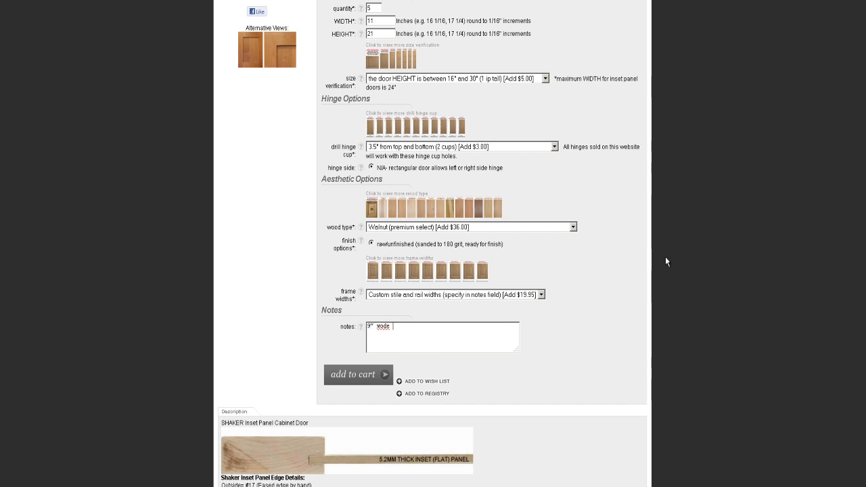
- Write the sample note 9" wide stile rail in the notes field and clear it again
{"action": "type", "text": "ail"}
{"action": "key", "text": "BackSpace"}
{"action": "type", "text": "i"}
{"action": "left_click_drag", "start_coordinate": [484, 327], "coordinate": [292, 328]}
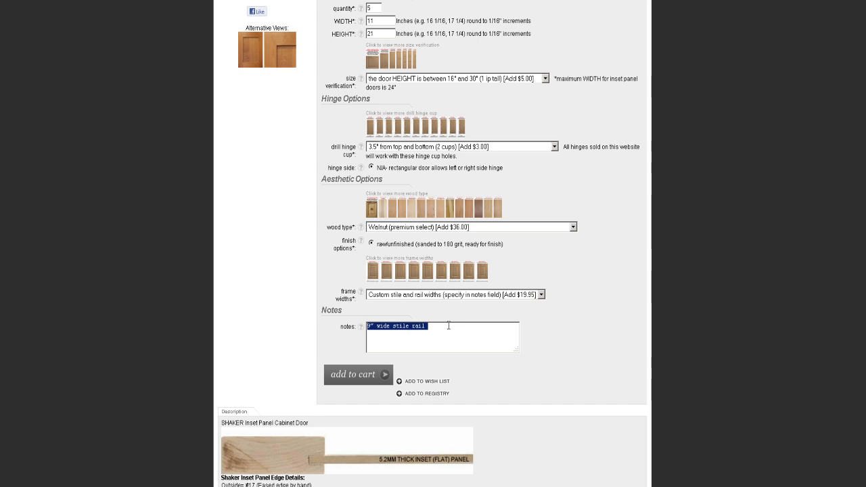
{"action": "left_click", "coordinate": [368, 319]}
{"action": "left_click_drag", "start_coordinate": [435, 328], "coordinate": [265, 329]}
{"action": "key", "text": "BackSpace"}
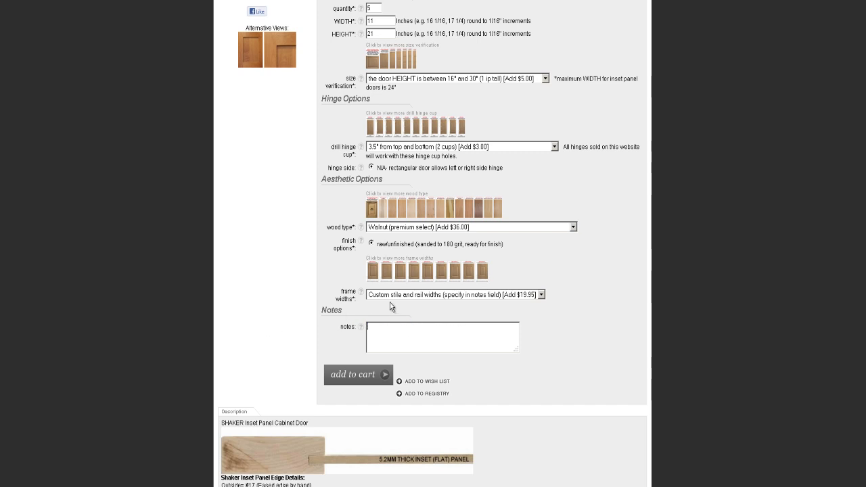
- Set the frame widths to 2 5/8" Stiles x 2 5/8" Rails (STANDARD) and the wood type to Cherry (premium select)
{"action": "left_click", "coordinate": [389, 296]}
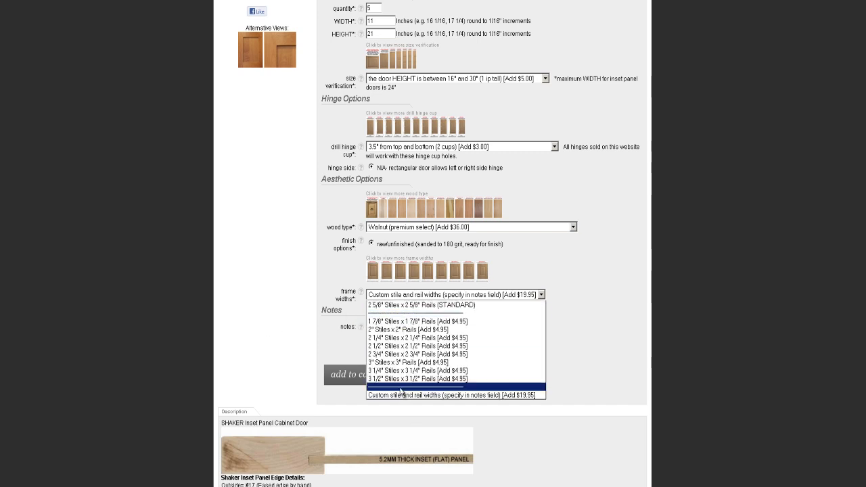
{"action": "left_click", "coordinate": [406, 306]}
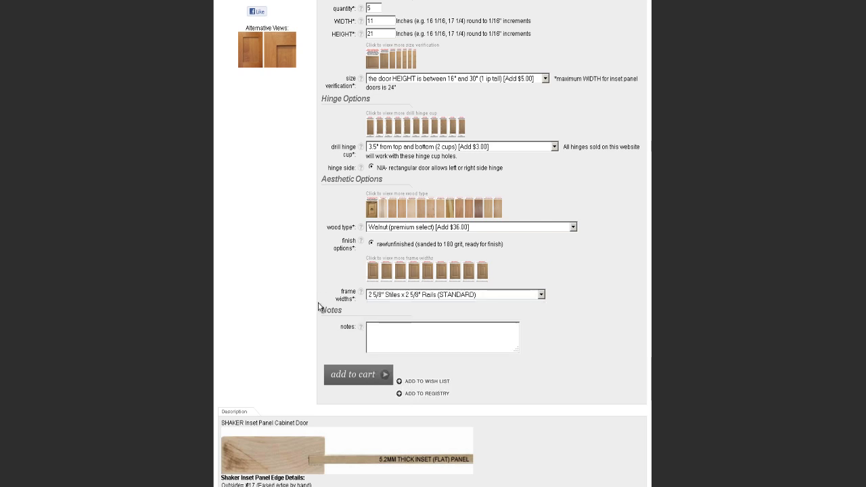
{"action": "scroll", "coordinate": [397, 286], "scroll_direction": "up", "scroll_amount": 1}
{"action": "left_click", "coordinate": [399, 286]}
{"action": "left_click", "coordinate": [401, 287]}
{"action": "left_click", "coordinate": [402, 288]}
{"action": "left_click", "coordinate": [417, 345]}
- Add the five 11 by 21 inch cherry doors to the cart and move the cart summary beside the door options
{"action": "scroll", "coordinate": [290, 337], "scroll_direction": "up", "scroll_amount": 3}
{"action": "scroll", "coordinate": [290, 337], "scroll_direction": "down", "scroll_amount": 1}
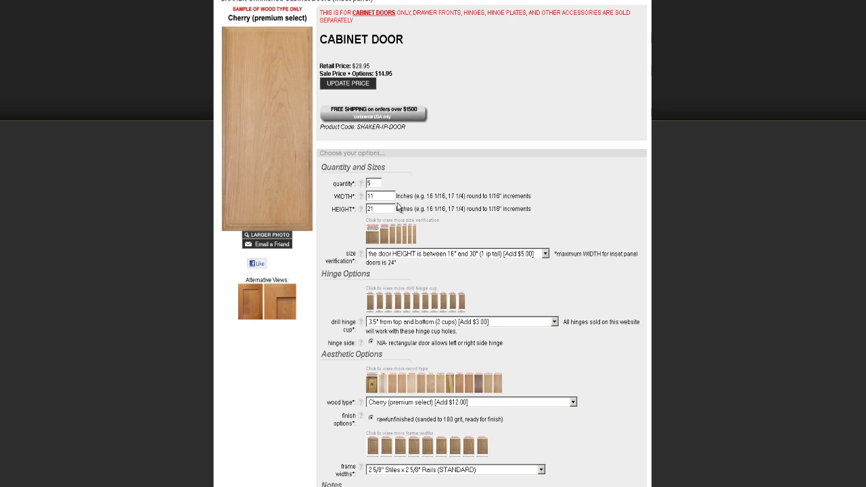
{"action": "scroll", "coordinate": [385, 212], "scroll_direction": "down", "scroll_amount": 1}
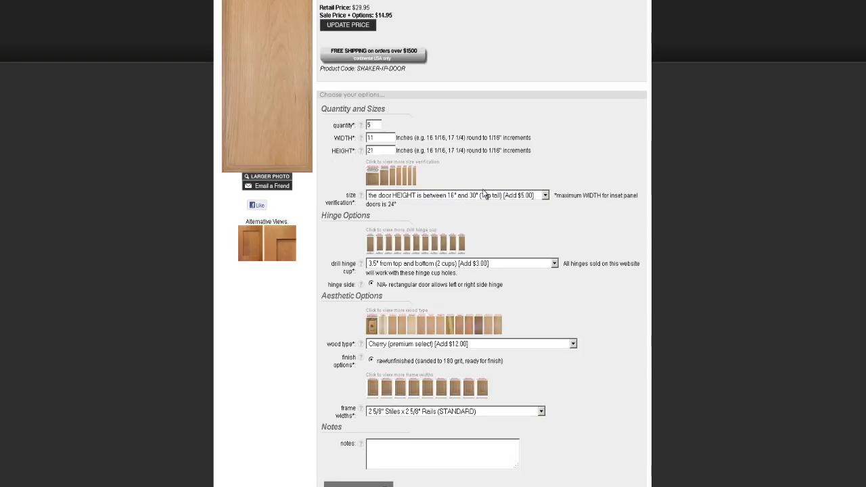
{"action": "scroll", "coordinate": [488, 303], "scroll_direction": "down", "scroll_amount": 1}
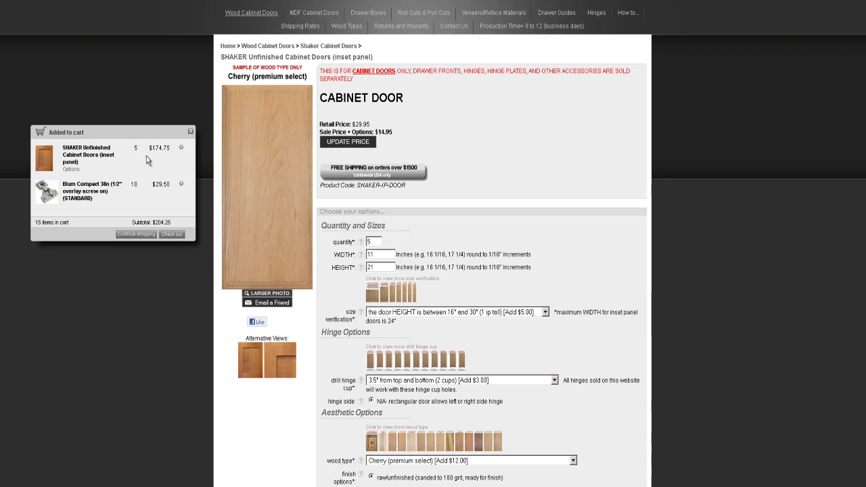
{"action": "left_click_drag", "start_coordinate": [130, 132], "coordinate": [275, 216]}
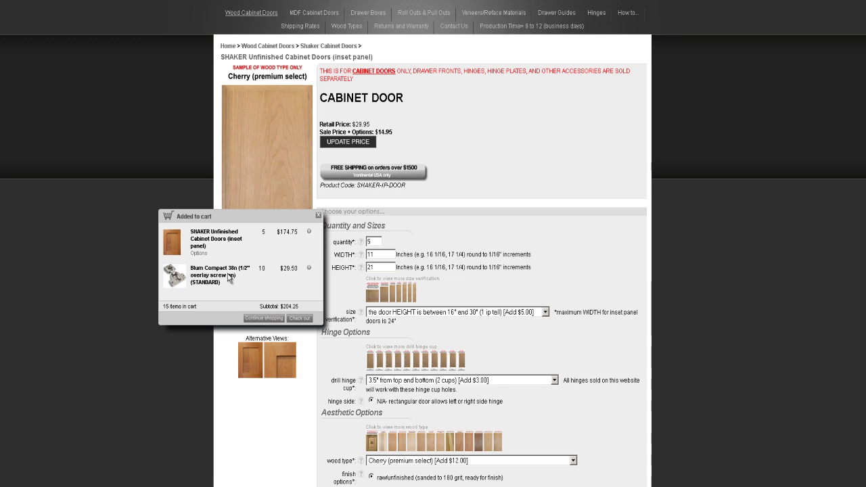
- Set the door quantity to 3, the width to 12 1/8 inches and the height to 16.375 inches
{"action": "left_click_drag", "start_coordinate": [370, 242], "coordinate": [352, 238]}
{"action": "key", "text": "Tab"}
{"action": "type", "text": "12"}
{"action": "type", "text": ".125"}
{"action": "key", "text": "BackSpace"}
{"action": "key", "text": "BackSpace"}
{"action": "key", "text": "BackSpace"}
{"action": "key", "text": "BackSpace"}
{"action": "type", "text": "1/8"}
{"action": "key", "text": "Tab"}
{"action": "type", "text": "16.375"}
{"action": "left_click", "coordinate": [386, 254]}
{"action": "mouse_move", "coordinate": [386, 255]}
{"action": "left_mouse_down"}
{"action": "mouse_move", "coordinate": [375, 255]}
{"action": "mouse_move", "coordinate": [384, 267]}
{"action": "mouse_move", "coordinate": [376, 268]}
{"action": "left_mouse_up"}
{"action": "left_click", "coordinate": [389, 267]}
- Keep the size verification for heights between 16" and 30" and add the three doors to the cart
{"action": "left_click", "coordinate": [430, 313]}
{"action": "left_click", "coordinate": [430, 312]}
{"action": "scroll", "coordinate": [478, 149], "scroll_direction": "down", "scroll_amount": 3}
{"action": "left_click", "coordinate": [478, 137]}
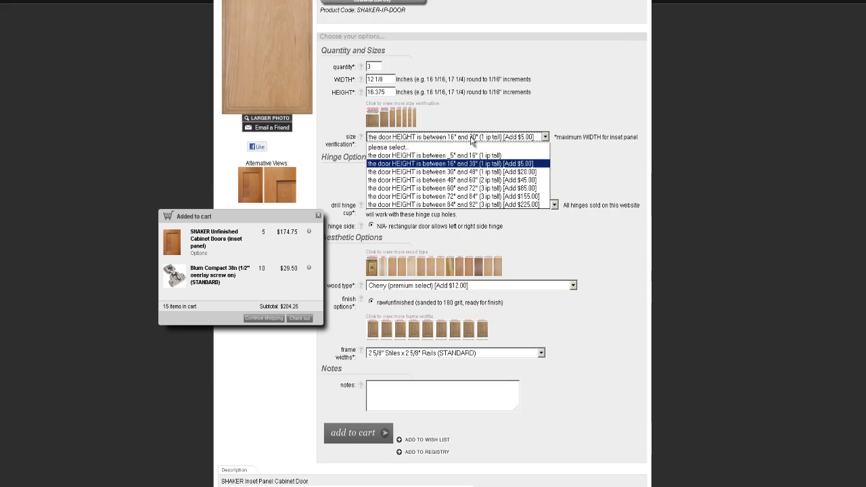
{"action": "left_click", "coordinate": [471, 165]}
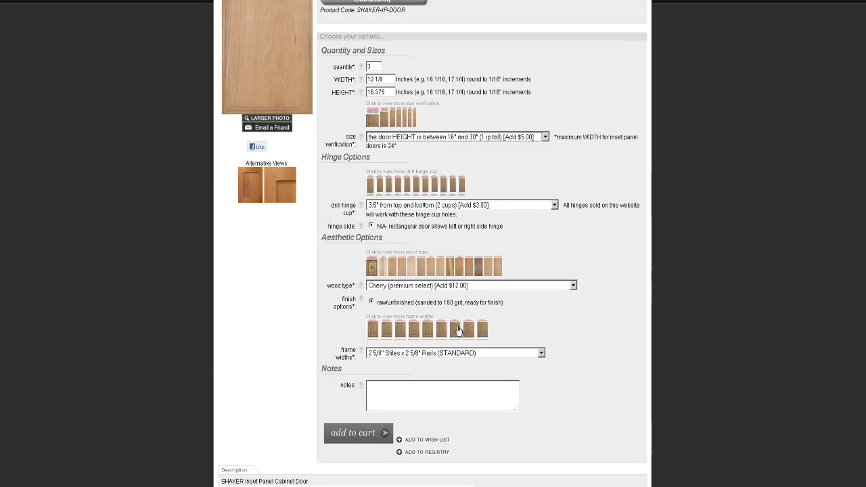
{"action": "left_click", "coordinate": [362, 439]}
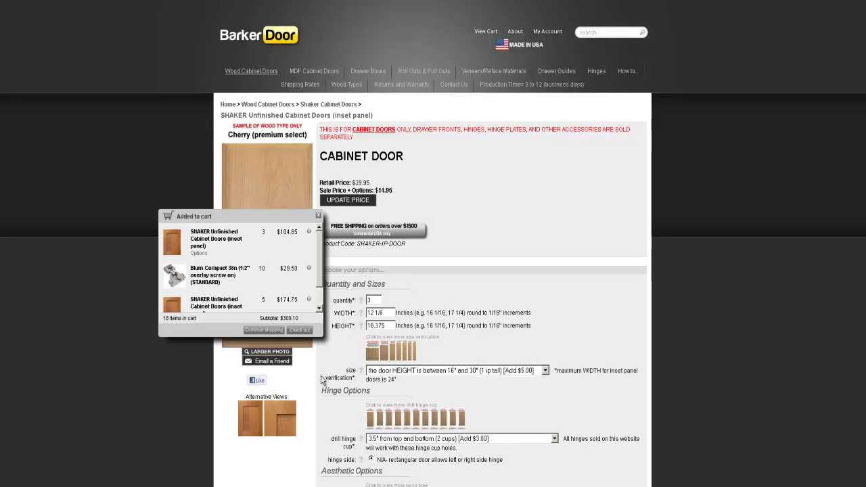
- Set the quantity to 2, the width to 16.75 and the height to 27.75 inches, and add these doors to the cart
{"action": "scroll", "coordinate": [348, 337], "scroll_direction": "down", "scroll_amount": 1}
{"action": "double_click", "coordinate": [374, 241]}
{"action": "type", "text": "2"}
{"action": "key", "text": "Tab"}
{"action": "type", "text": "16.7"}
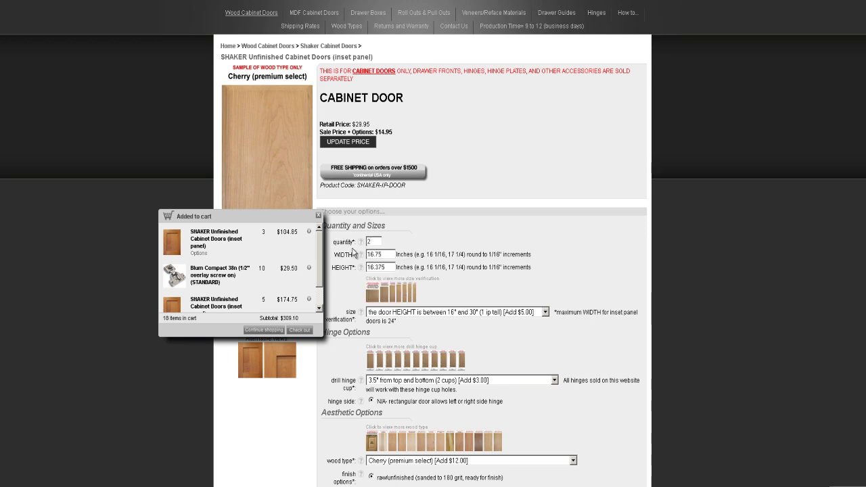
{"action": "double_click", "coordinate": [389, 267]}
{"action": "type", "text": "27"}
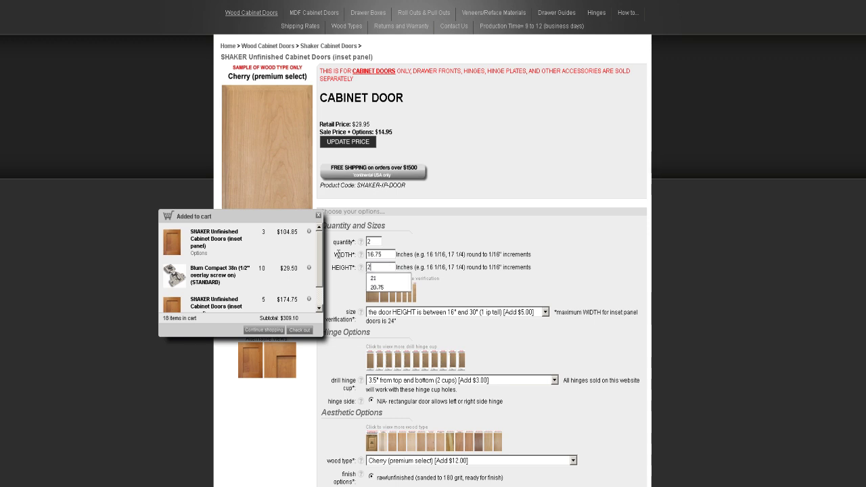
{"action": "scroll", "coordinate": [340, 254], "scroll_direction": "down", "scroll_amount": 2}
{"action": "type", "text": ".75"}
{"action": "scroll", "coordinate": [386, 357], "scroll_direction": "down", "scroll_amount": 1}
{"action": "scroll", "coordinate": [385, 365], "scroll_direction": "down", "scroll_amount": 1}
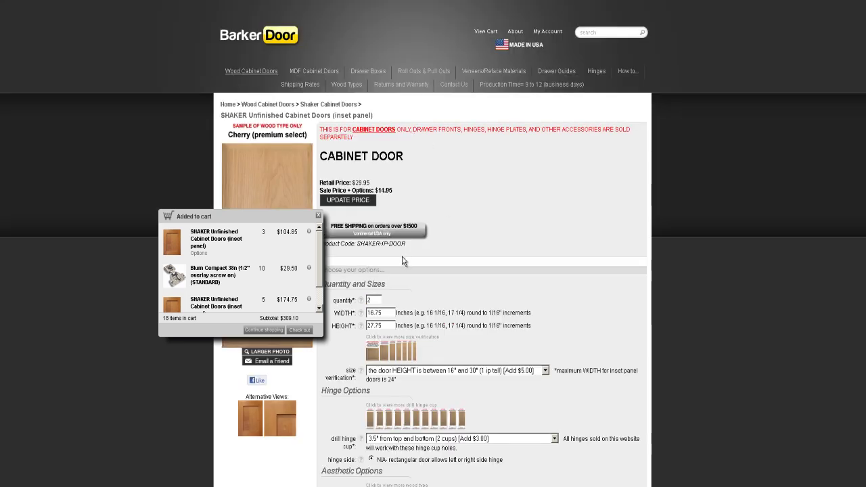
- Set the door width to 21 and height to 64.375 inches, with size verification for heights between 60" and 72" (3 ip tall)
{"action": "scroll", "coordinate": [395, 196], "scroll_direction": "down", "scroll_amount": 2}
{"action": "left_click_drag", "start_coordinate": [360, 195], "coordinate": [354, 196]}
{"action": "type", "text": "21"}
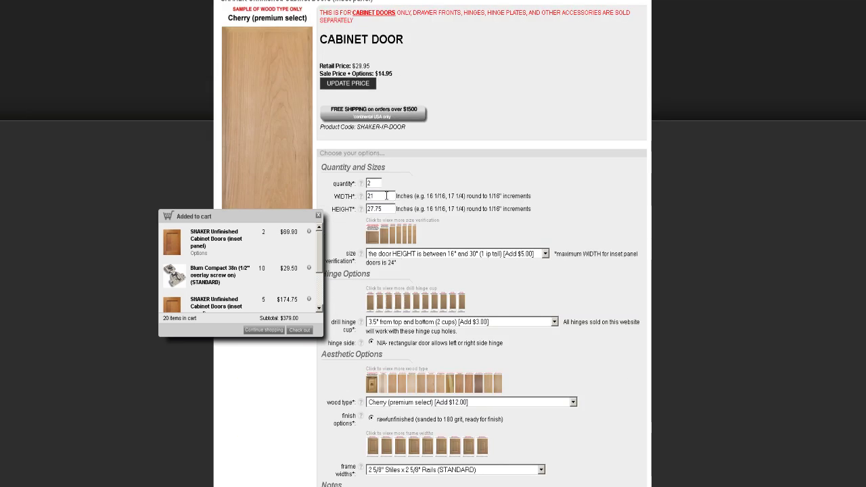
{"action": "key", "text": "Tab"}
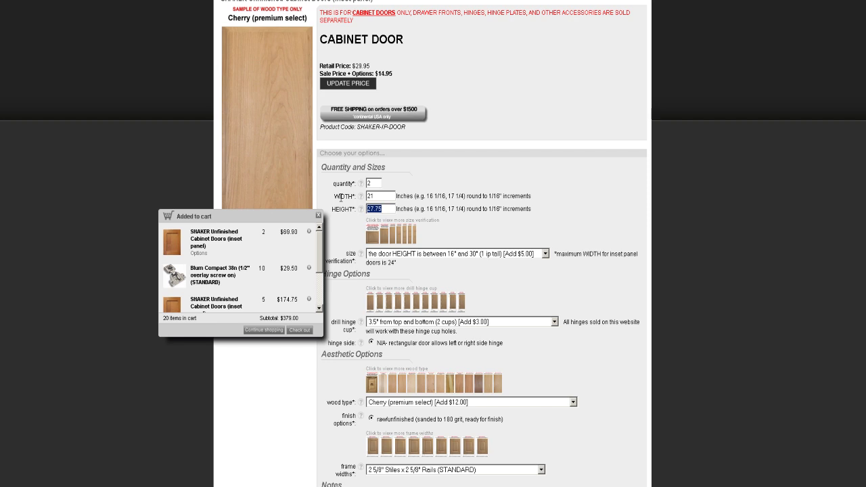
{"action": "type", "text": "84"}
{"action": "left_click", "coordinate": [452, 253]}
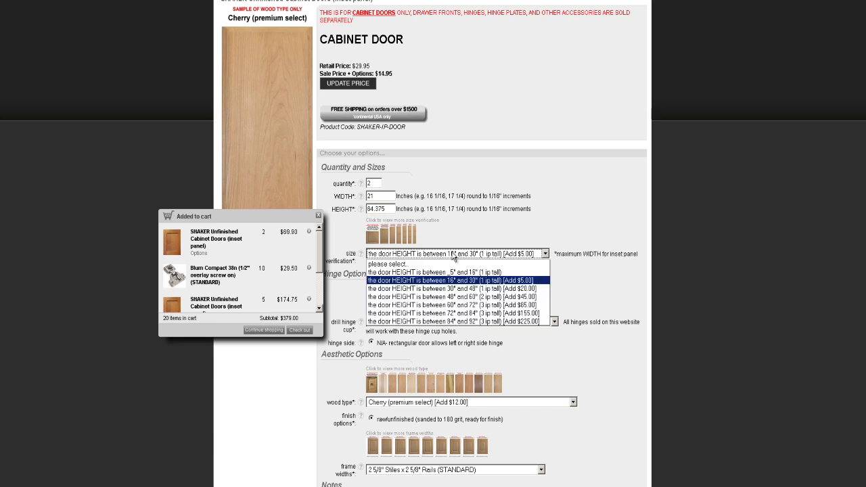
{"action": "left_click", "coordinate": [463, 305]}
{"action": "scroll", "coordinate": [408, 270], "scroll_direction": "down", "scroll_amount": 1}
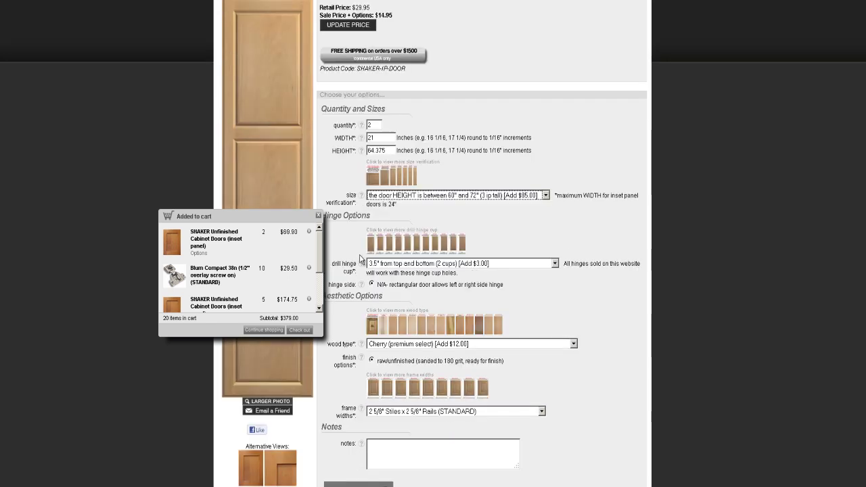
- Set the hinge cup drilling to 3.5" from top and bottom +1 centered (3 cups) and add the tall doors to the cart
{"action": "left_click", "coordinate": [407, 267]}
{"action": "left_click", "coordinate": [411, 298]}
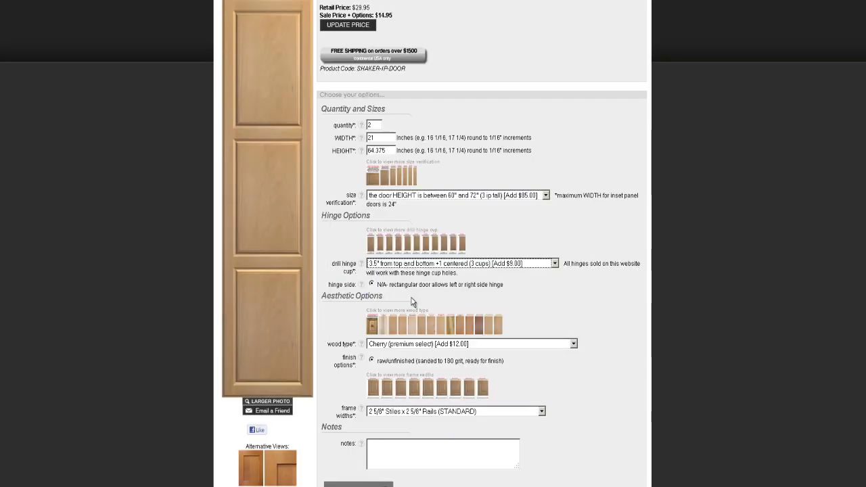
{"action": "left_click", "coordinate": [434, 265]}
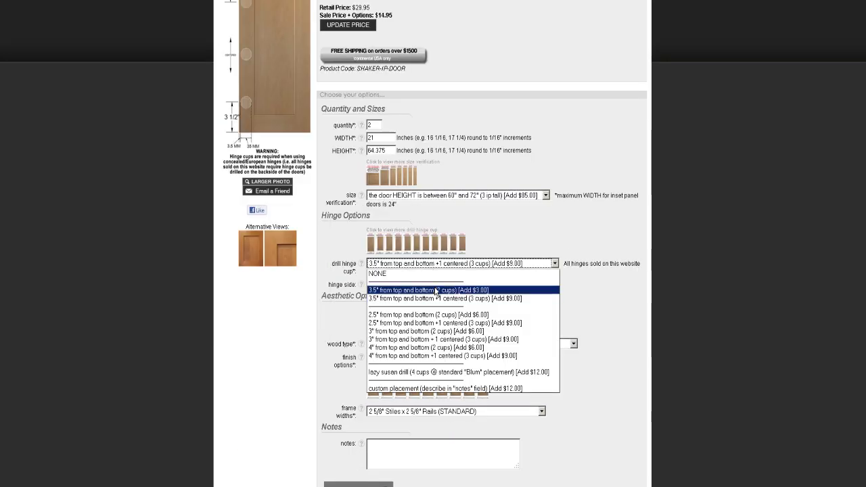
{"action": "left_click", "coordinate": [398, 298]}
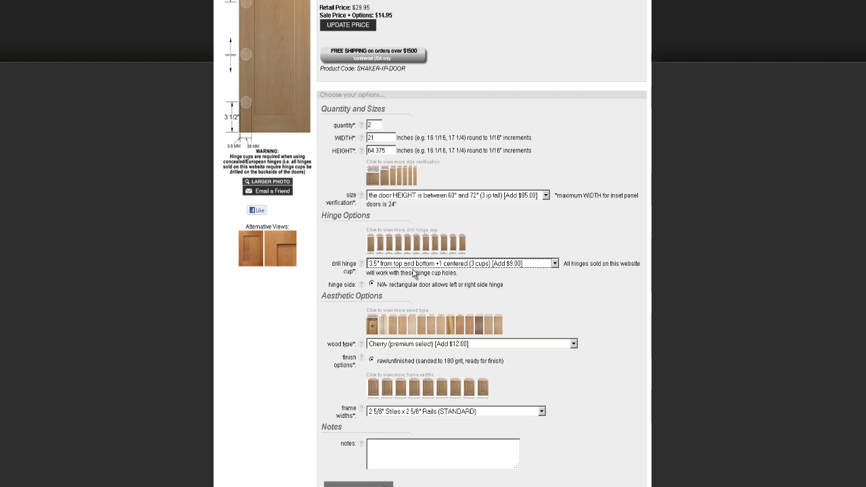
{"action": "scroll", "coordinate": [414, 272], "scroll_direction": "up", "scroll_amount": 3}
{"action": "mouse_move", "coordinate": [240, 184]}
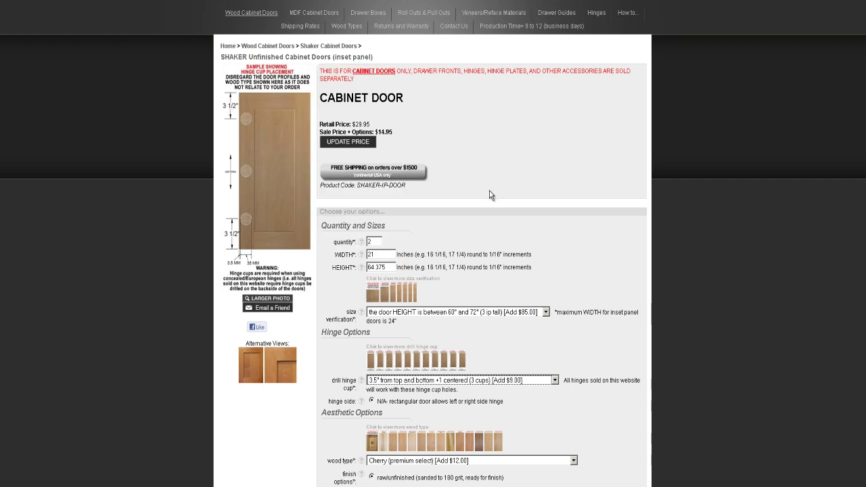
{"action": "scroll", "coordinate": [489, 195], "scroll_direction": "down", "scroll_amount": 3}
{"action": "left_click", "coordinate": [365, 437]}
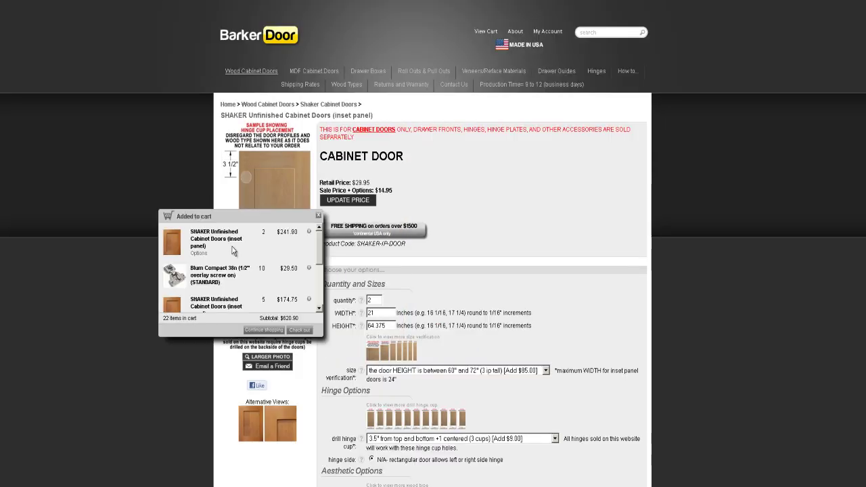
- Proceed to the full cart page, look at the last door item's product page, and return to the cart
{"action": "left_click", "coordinate": [299, 331]}
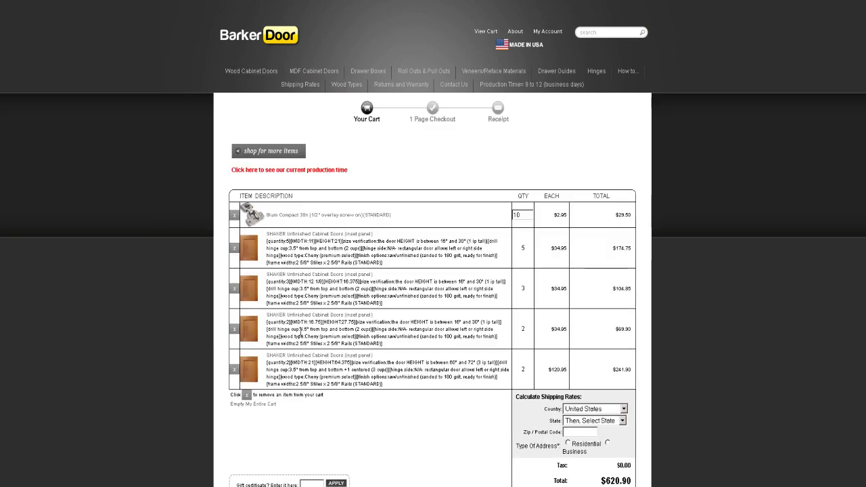
{"action": "left_click", "coordinate": [318, 355]}
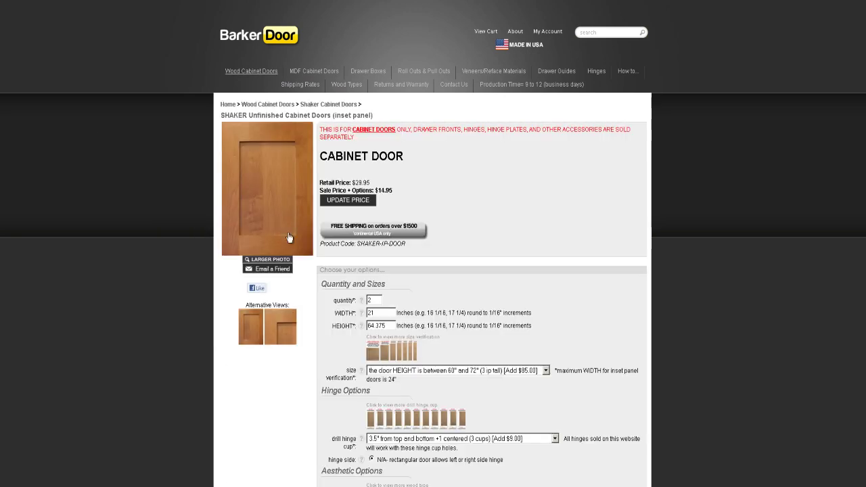
{"action": "key", "text": "alt+Left"}
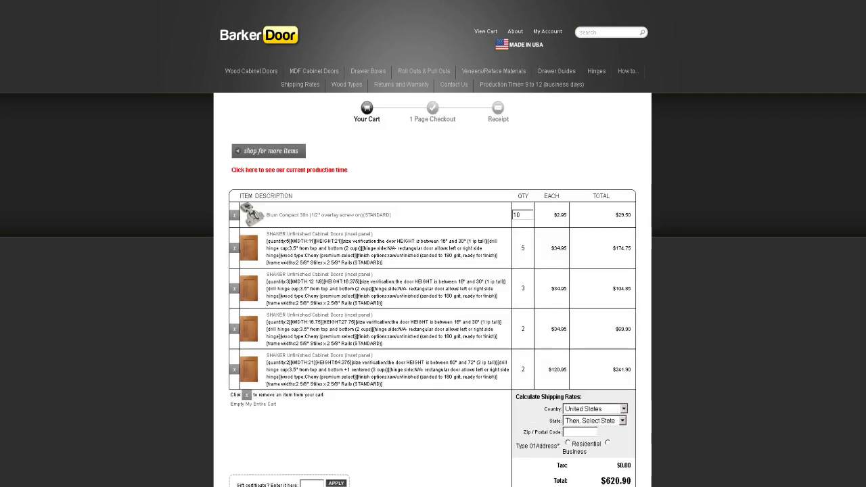
{"action": "key", "text": "alt+Right"}
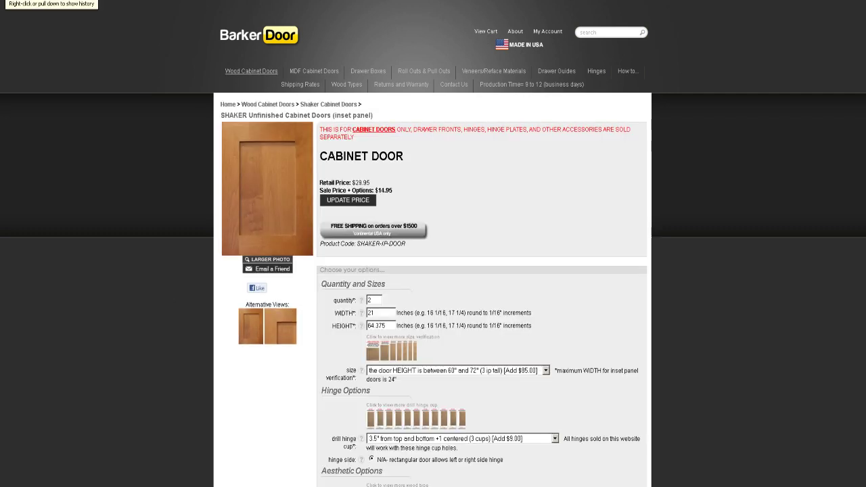
{"action": "left_click", "coordinate": [487, 32]}
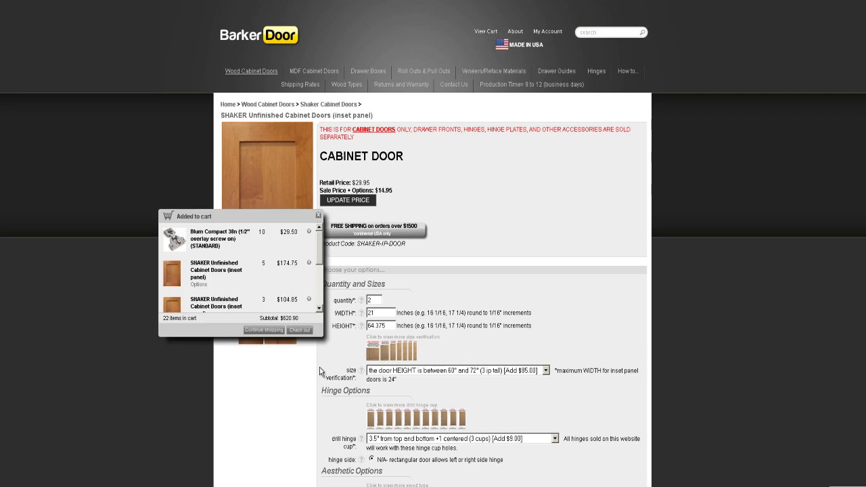
{"action": "left_click", "coordinate": [299, 330]}
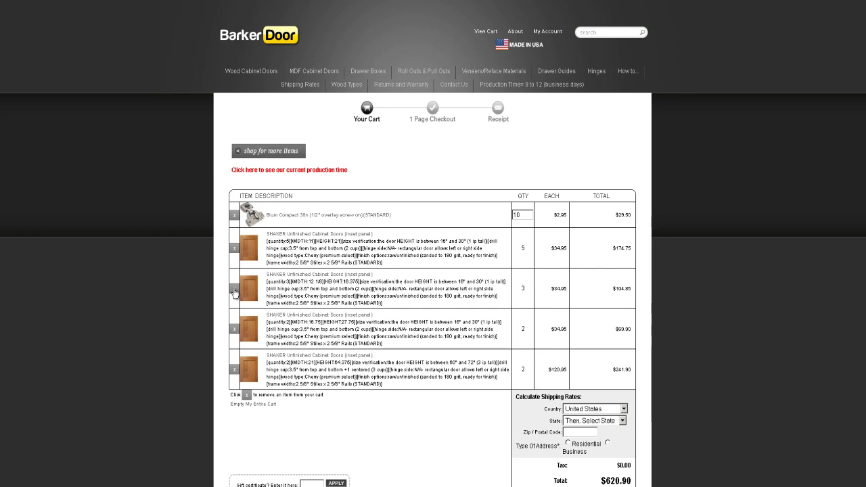
- Remove the 12 1/8 by 16.375, 16.75 by 27.75 and 21 by 64.375 inch doors from the cart
{"action": "left_click", "coordinate": [235, 330]}
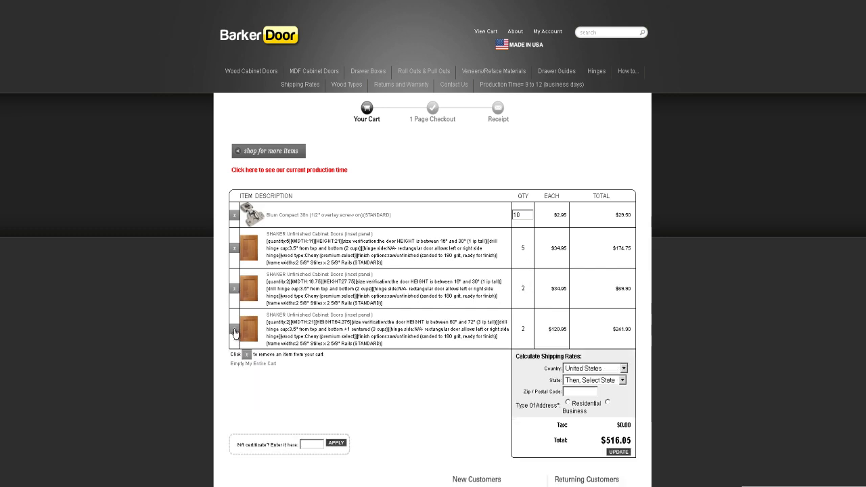
{"action": "left_click", "coordinate": [235, 291]}
{"action": "left_click", "coordinate": [235, 291]}
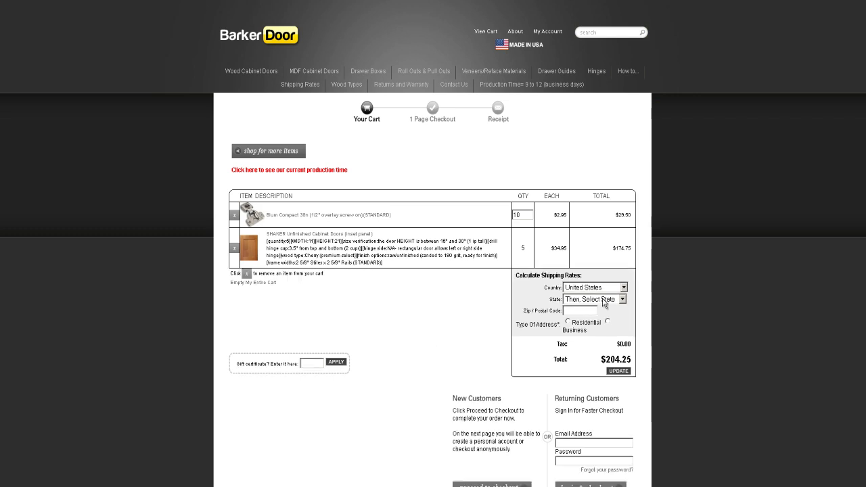
- Keep United States as the shipping country and set the state to California for the shipping rate calculation
{"action": "left_click", "coordinate": [607, 288]}
{"action": "left_click", "coordinate": [602, 289]}
{"action": "left_click_drag", "start_coordinate": [580, 283], "coordinate": [514, 276]}
{"action": "left_click", "coordinate": [518, 296]}
{"action": "left_click", "coordinate": [579, 290]}
{"action": "left_click", "coordinate": [579, 289]}
{"action": "left_click", "coordinate": [578, 290]}
{"action": "left_click", "coordinate": [579, 290]}
{"action": "left_click", "coordinate": [578, 300]}
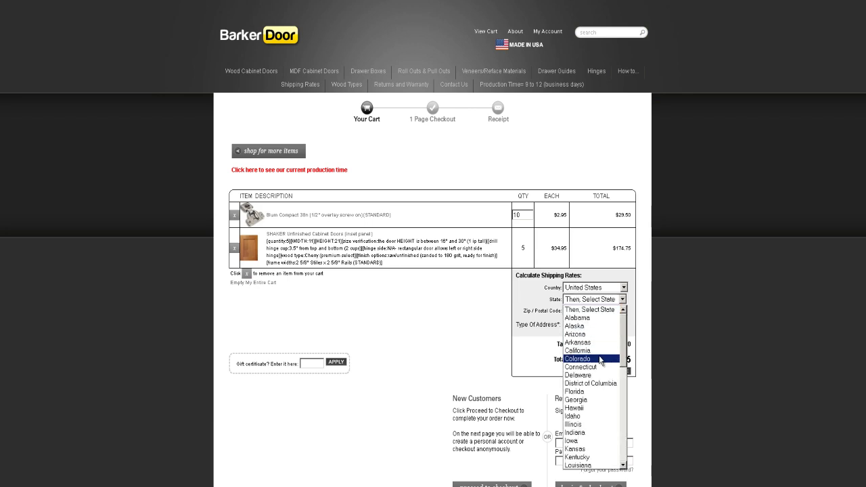
{"action": "left_click", "coordinate": [592, 350]}
- Enter the destination zip code, set the address type to Residential, and update the cart's shipping rates
{"action": "left_click", "coordinate": [593, 310]}
{"action": "type", "text": "902"}
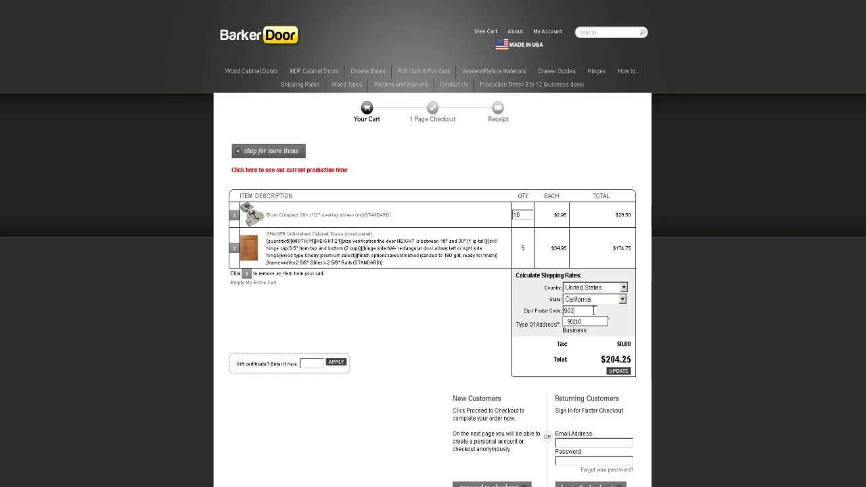
{"action": "type", "text": "10"}
{"action": "left_click", "coordinate": [572, 322]}
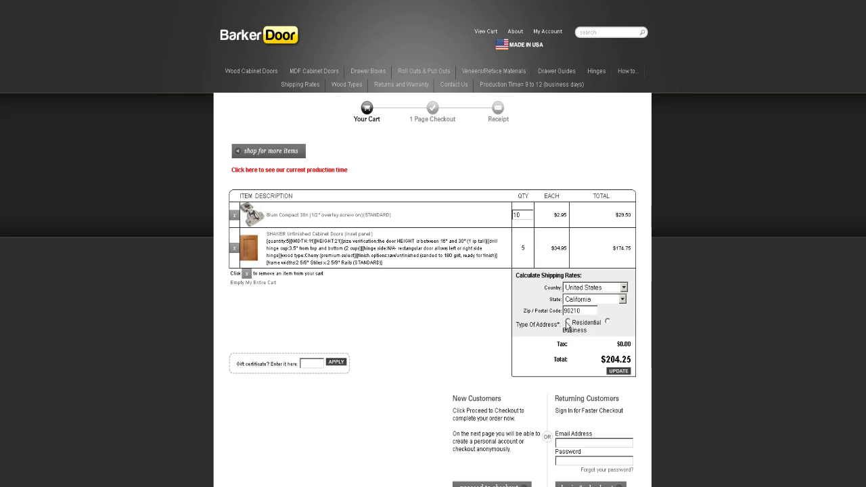
{"action": "left_click", "coordinate": [619, 372]}
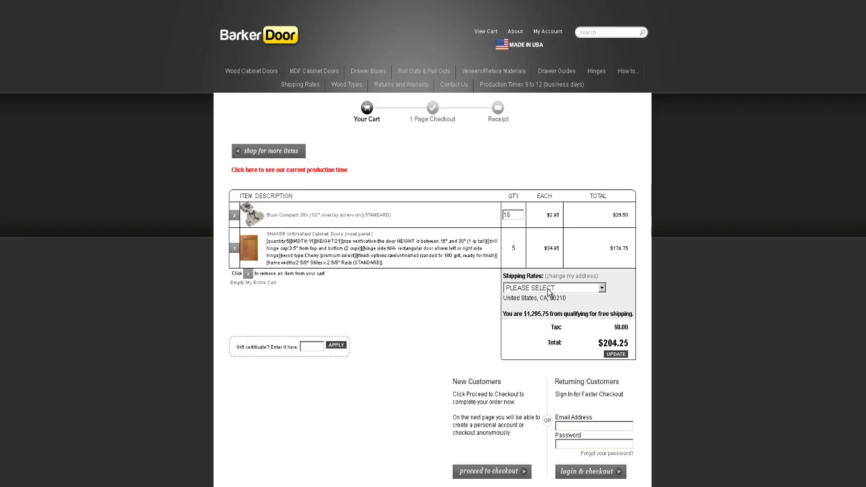
- Choose FedEx Home Delivery as the cart's shipping rate and highlight the order total
{"action": "left_click", "coordinate": [551, 289]}
{"action": "left_click", "coordinate": [560, 305]}
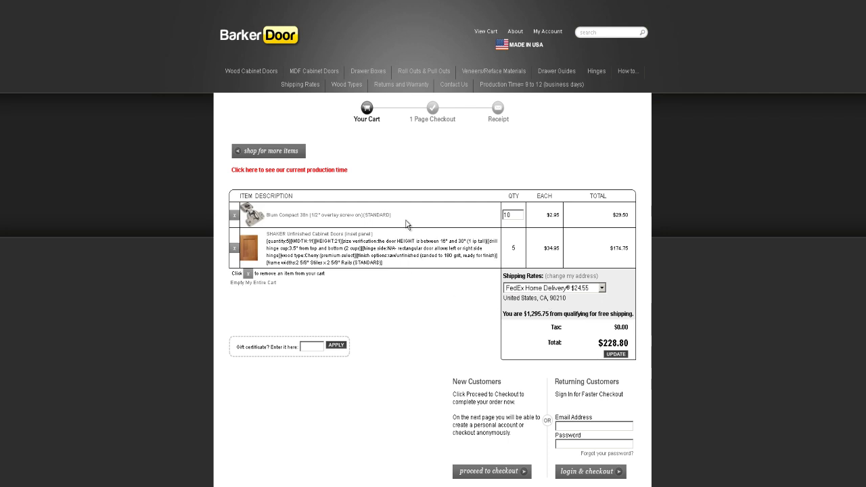
{"action": "scroll", "coordinate": [497, 311], "scroll_direction": "down", "scroll_amount": 3}
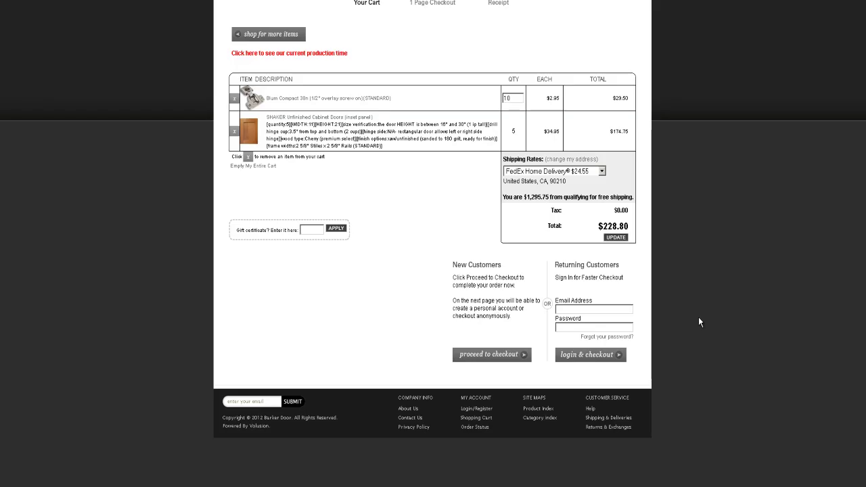
{"action": "left_click_drag", "start_coordinate": [631, 230], "coordinate": [593, 226]}
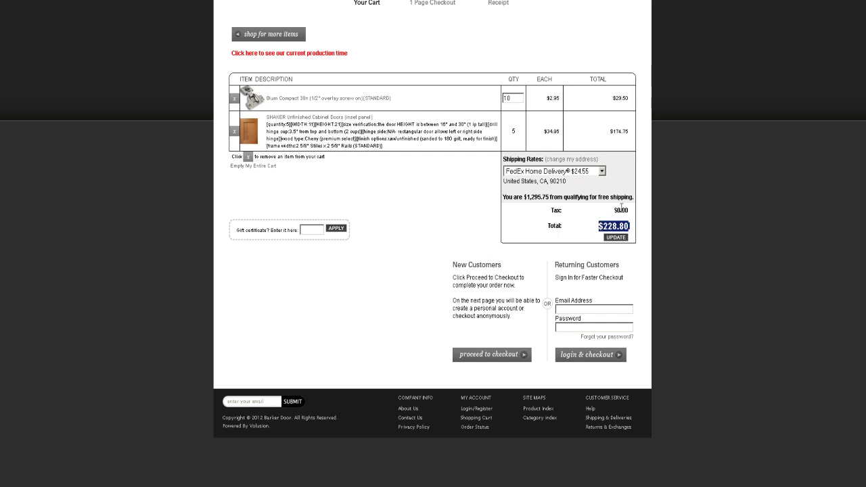
{"action": "left_click_drag", "start_coordinate": [630, 228], "coordinate": [598, 227]}
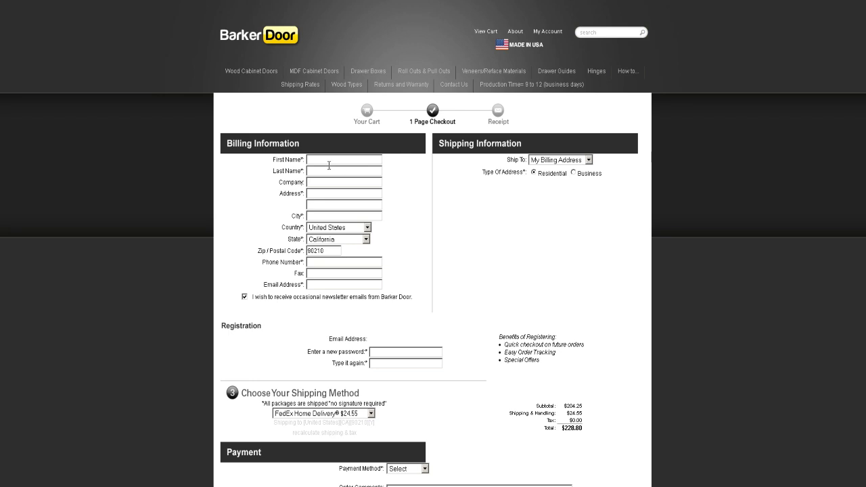
- Set the checkout's shipping information to ship to a different address than the billing address
{"action": "left_click", "coordinate": [556, 160]}
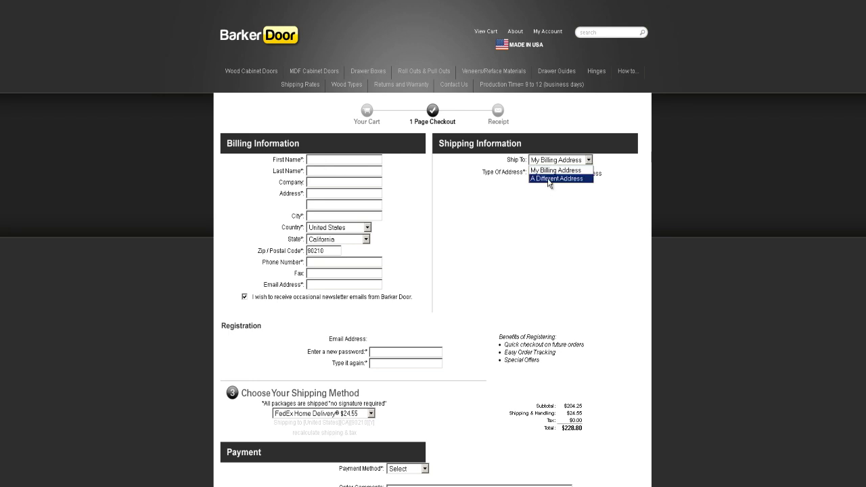
{"action": "left_click", "coordinate": [555, 178]}
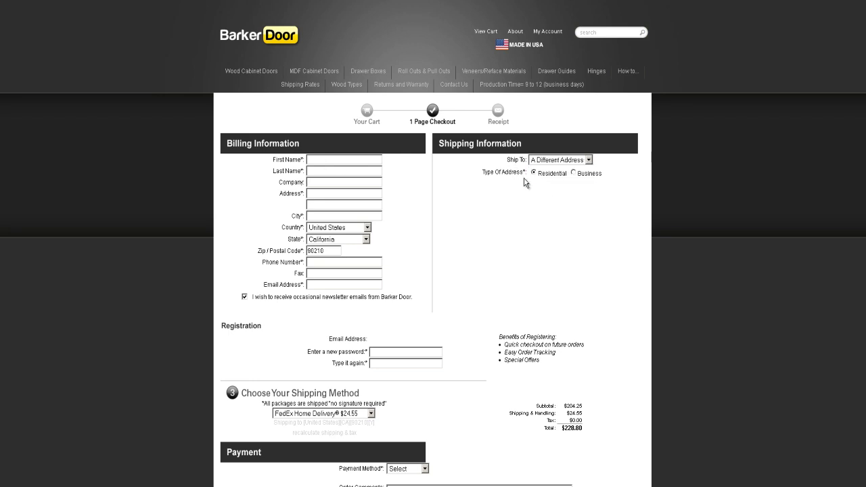
{"action": "scroll", "coordinate": [537, 204], "scroll_direction": "down", "scroll_amount": 3}
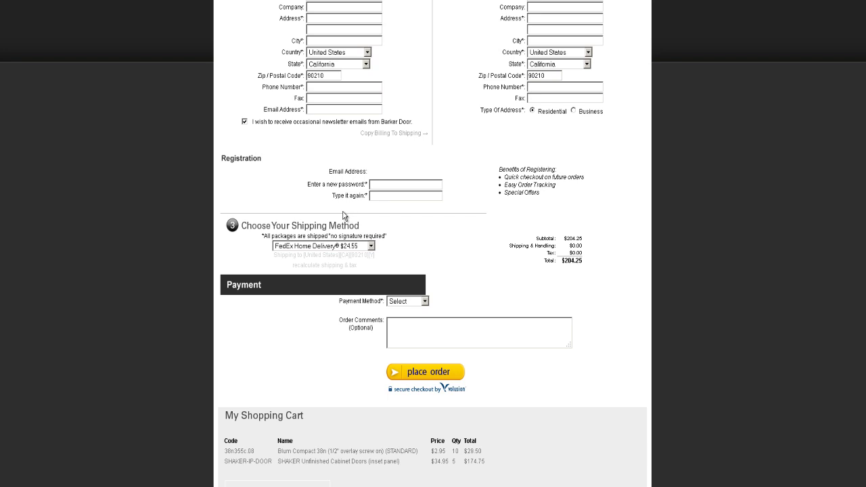
- Keep FedEx Home Delivery as the shipping method and select Credit Card as the payment method
{"action": "left_click", "coordinate": [371, 245]}
{"action": "left_click", "coordinate": [358, 264]}
{"action": "left_click", "coordinate": [425, 301]}
{"action": "left_click", "coordinate": [408, 317]}
- Try to place the order with the credit card details left blank
{"action": "scroll", "coordinate": [432, 374], "scroll_direction": "down", "scroll_amount": 3}
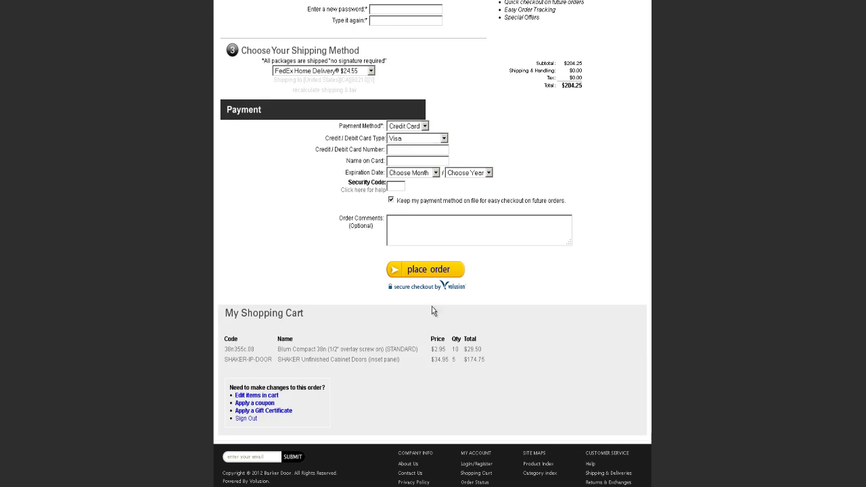
{"action": "left_click", "coordinate": [454, 267]}
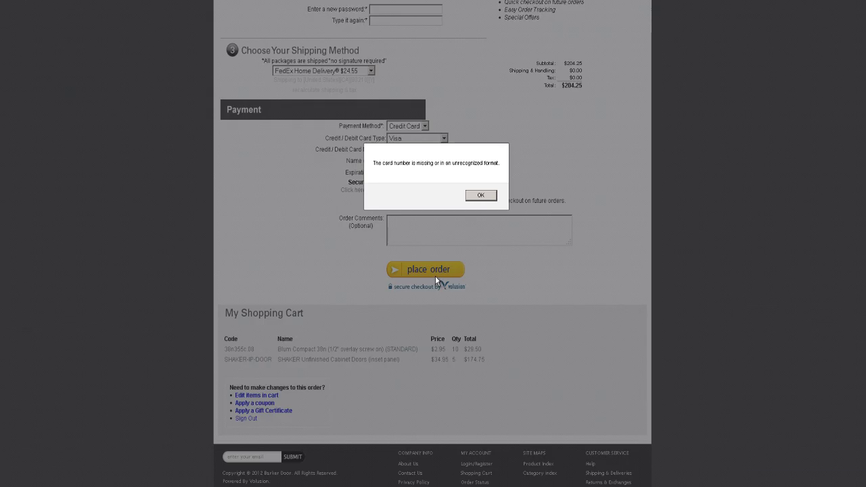
{"action": "left_click", "coordinate": [481, 195]}
- Look over the checkout page's sections and view the Volusion SSL certificate behind the secure checkout link
{"action": "scroll", "coordinate": [464, 260], "scroll_direction": "up", "scroll_amount": 5}
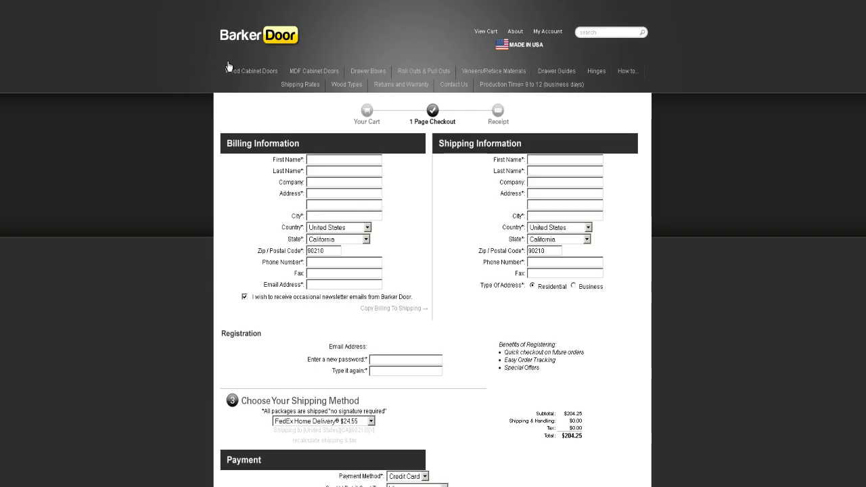
{"action": "scroll", "coordinate": [270, 228], "scroll_direction": "down", "scroll_amount": 1}
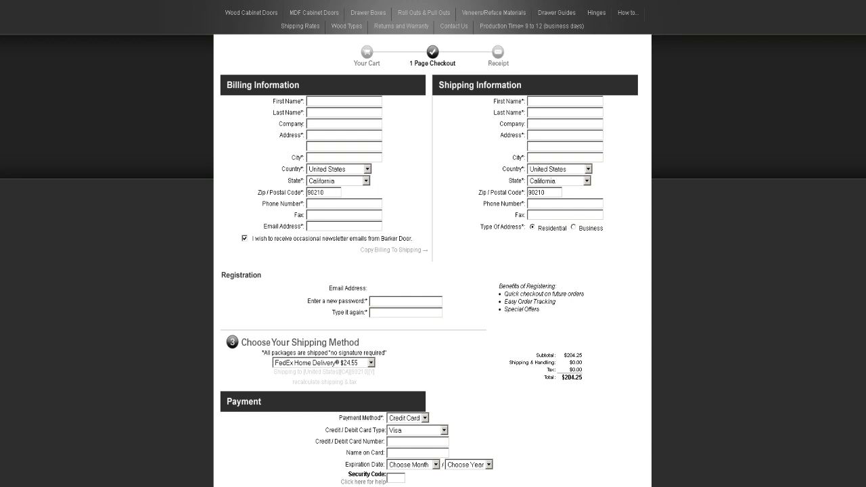
{"action": "scroll", "coordinate": [273, 257], "scroll_direction": "down", "scroll_amount": 4}
{"action": "scroll", "coordinate": [275, 255], "scroll_direction": "down", "scroll_amount": 2}
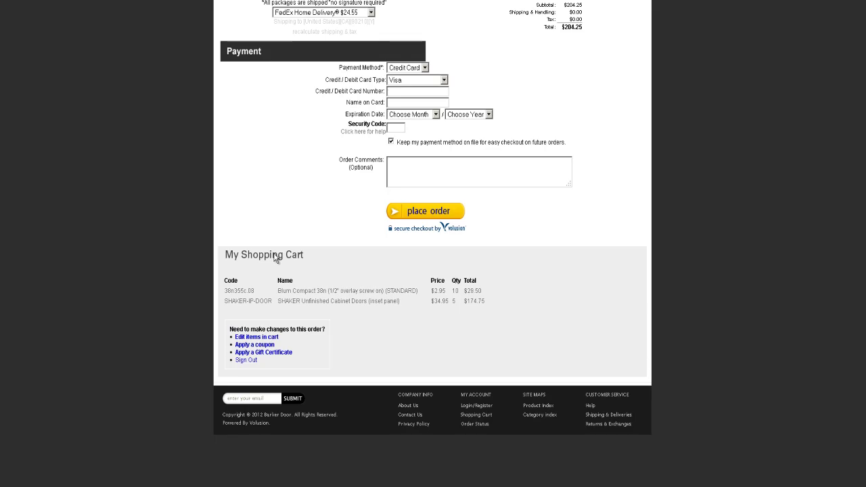
{"action": "scroll", "coordinate": [274, 255], "scroll_direction": "up", "scroll_amount": 2}
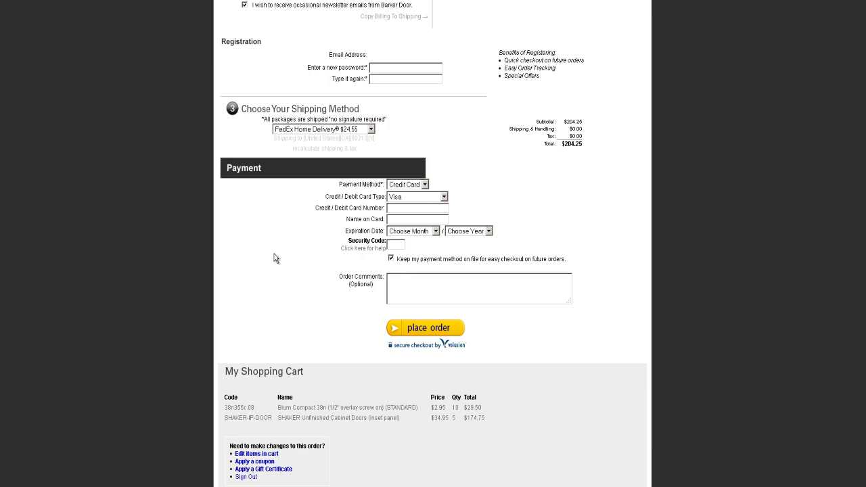
{"action": "left_click", "coordinate": [410, 348]}
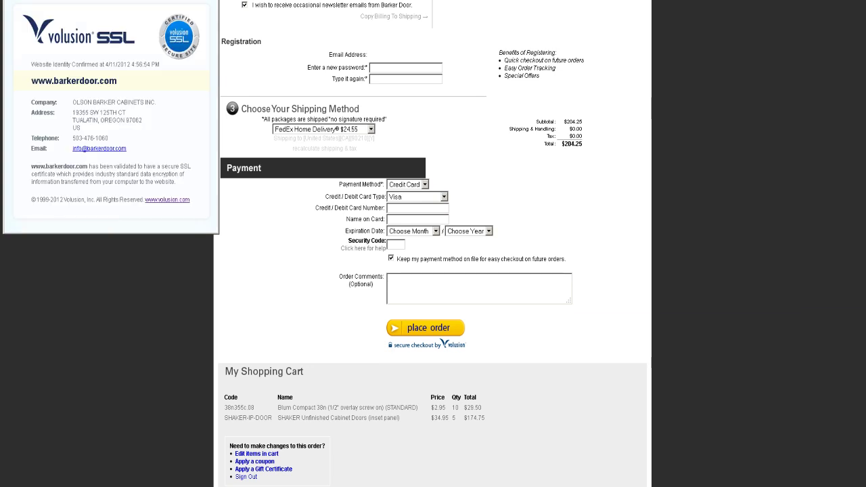
{"action": "left_click", "coordinate": [131, 272]}
{"action": "scroll", "coordinate": [195, 256], "scroll_direction": "up", "scroll_amount": 3}
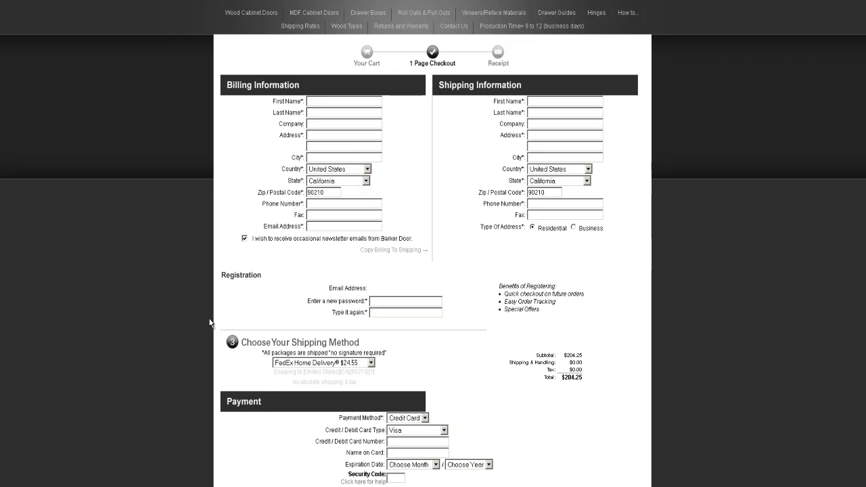
{"action": "scroll", "coordinate": [265, 331], "scroll_direction": "up", "scroll_amount": 1}
{"action": "scroll", "coordinate": [330, 356], "scroll_direction": "down", "scroll_amount": 3}
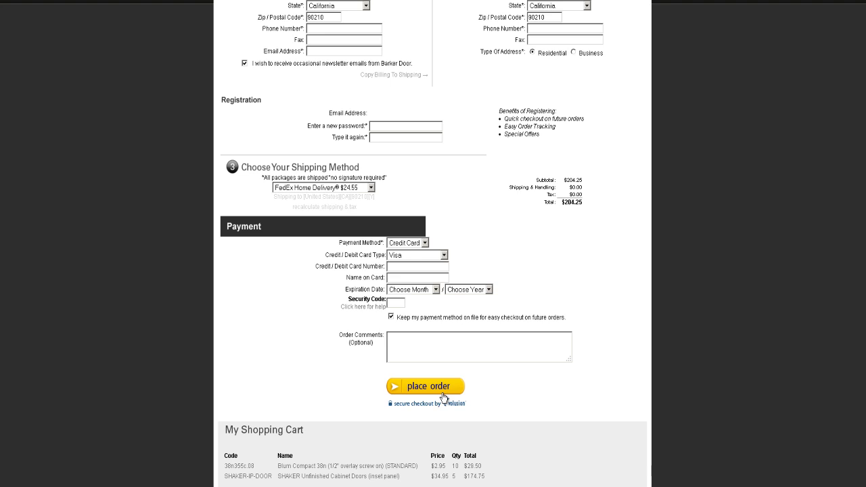
{"action": "scroll", "coordinate": [502, 208], "scroll_direction": "up", "scroll_amount": 3}
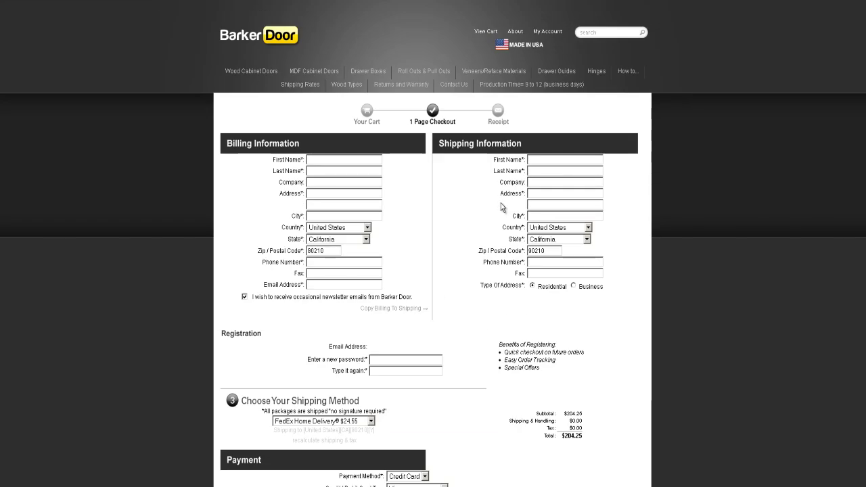
{"action": "scroll", "coordinate": [503, 208], "scroll_direction": "down", "scroll_amount": 1}
{"action": "scroll", "coordinate": [504, 207], "scroll_direction": "up", "scroll_amount": 1}
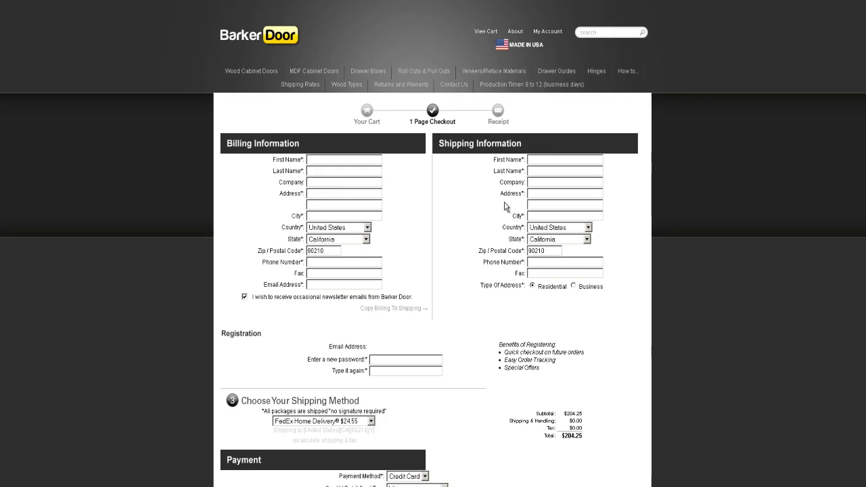